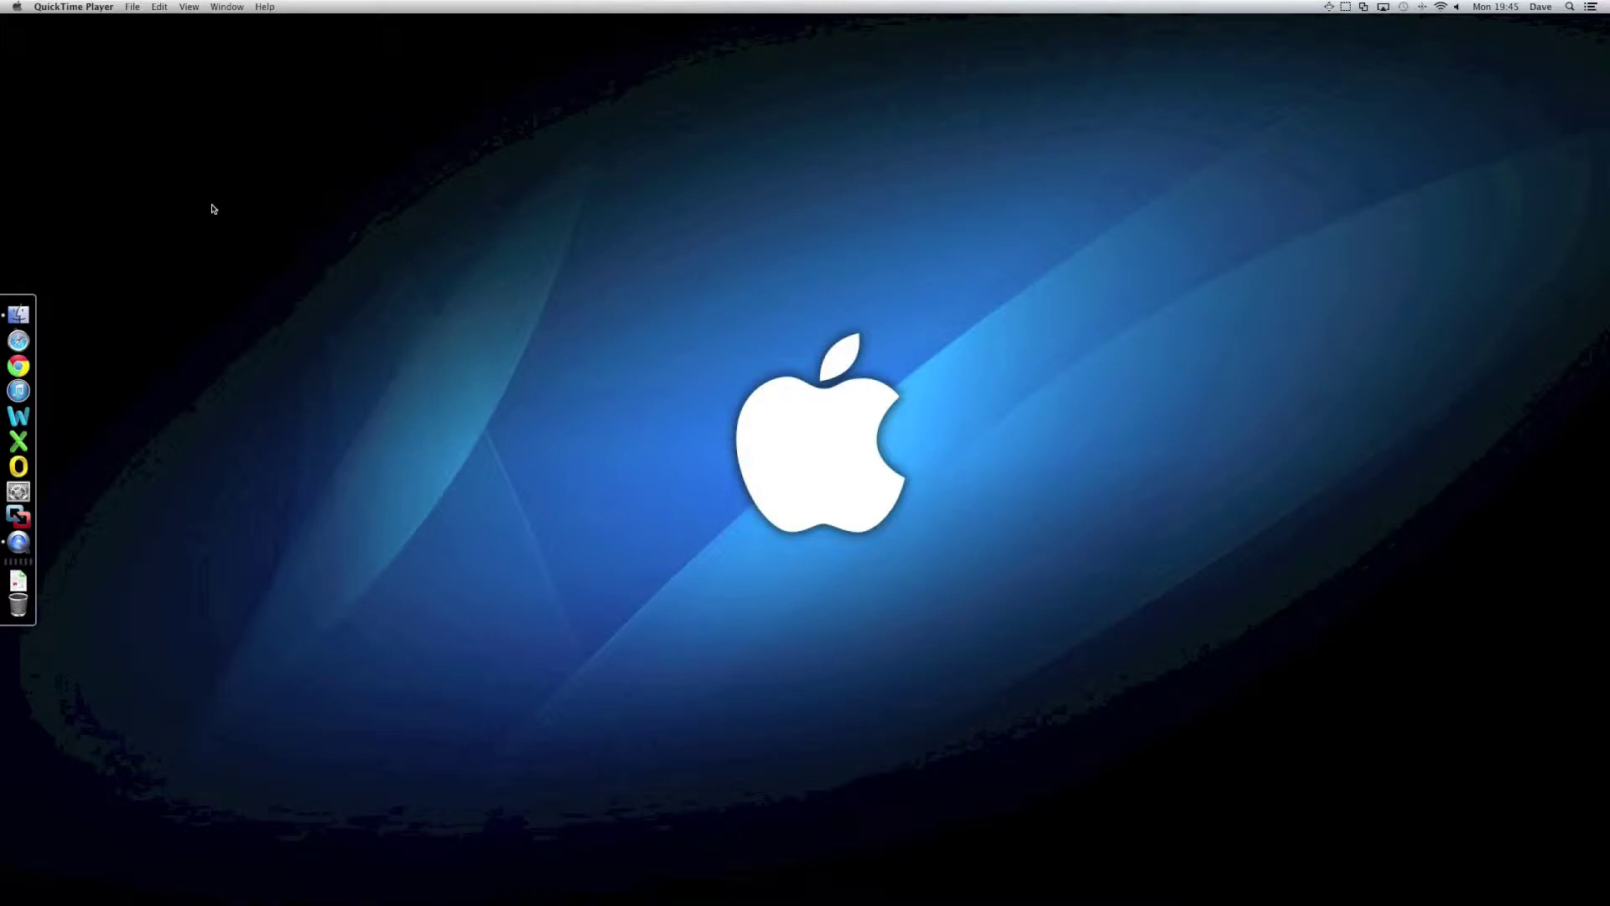
- Show About This Mac (OS X 10.8.4, 2.9 GHz Core i5, 8 GB) and its full overview
{"action": "left_click", "coordinate": [17, 7]}
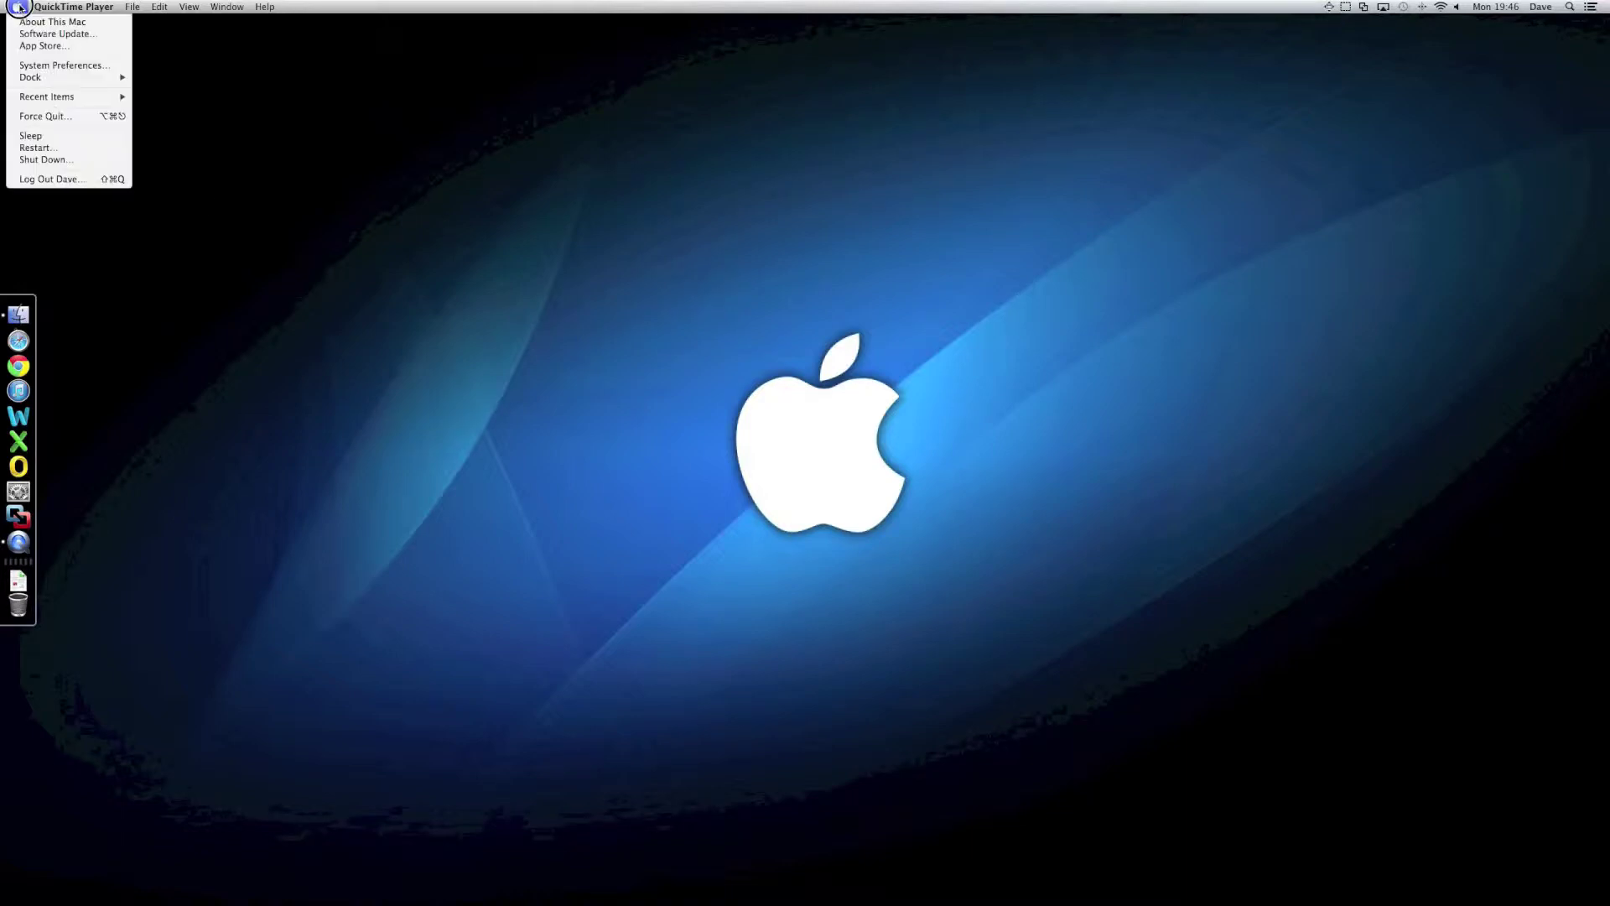
{"action": "left_click", "coordinate": [27, 22]}
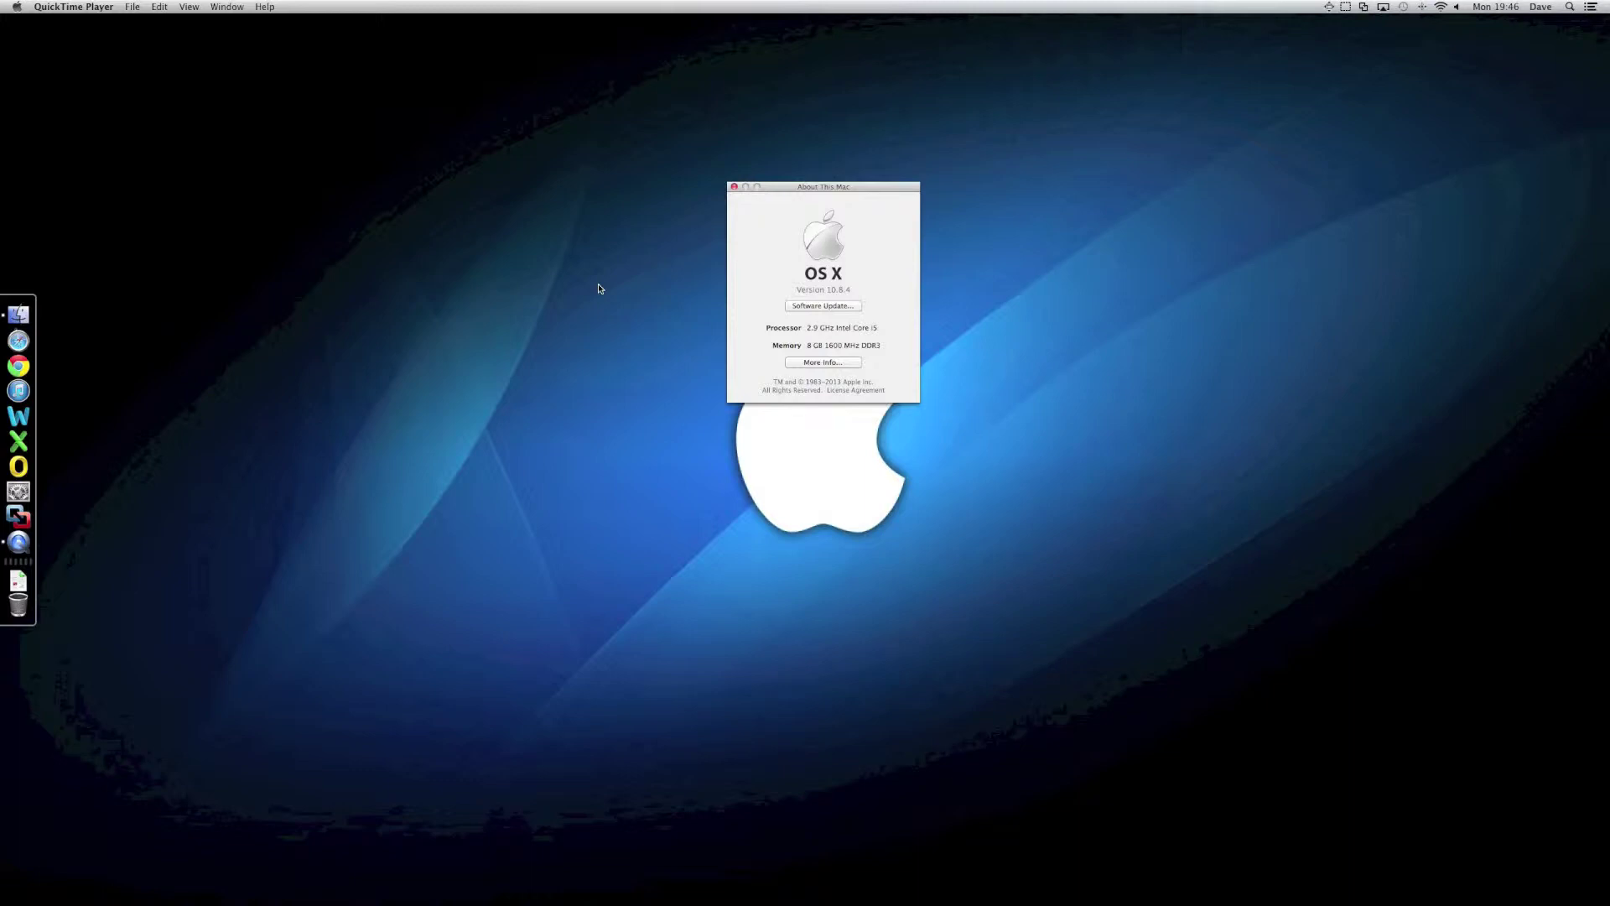
{"action": "left_click", "coordinate": [813, 362]}
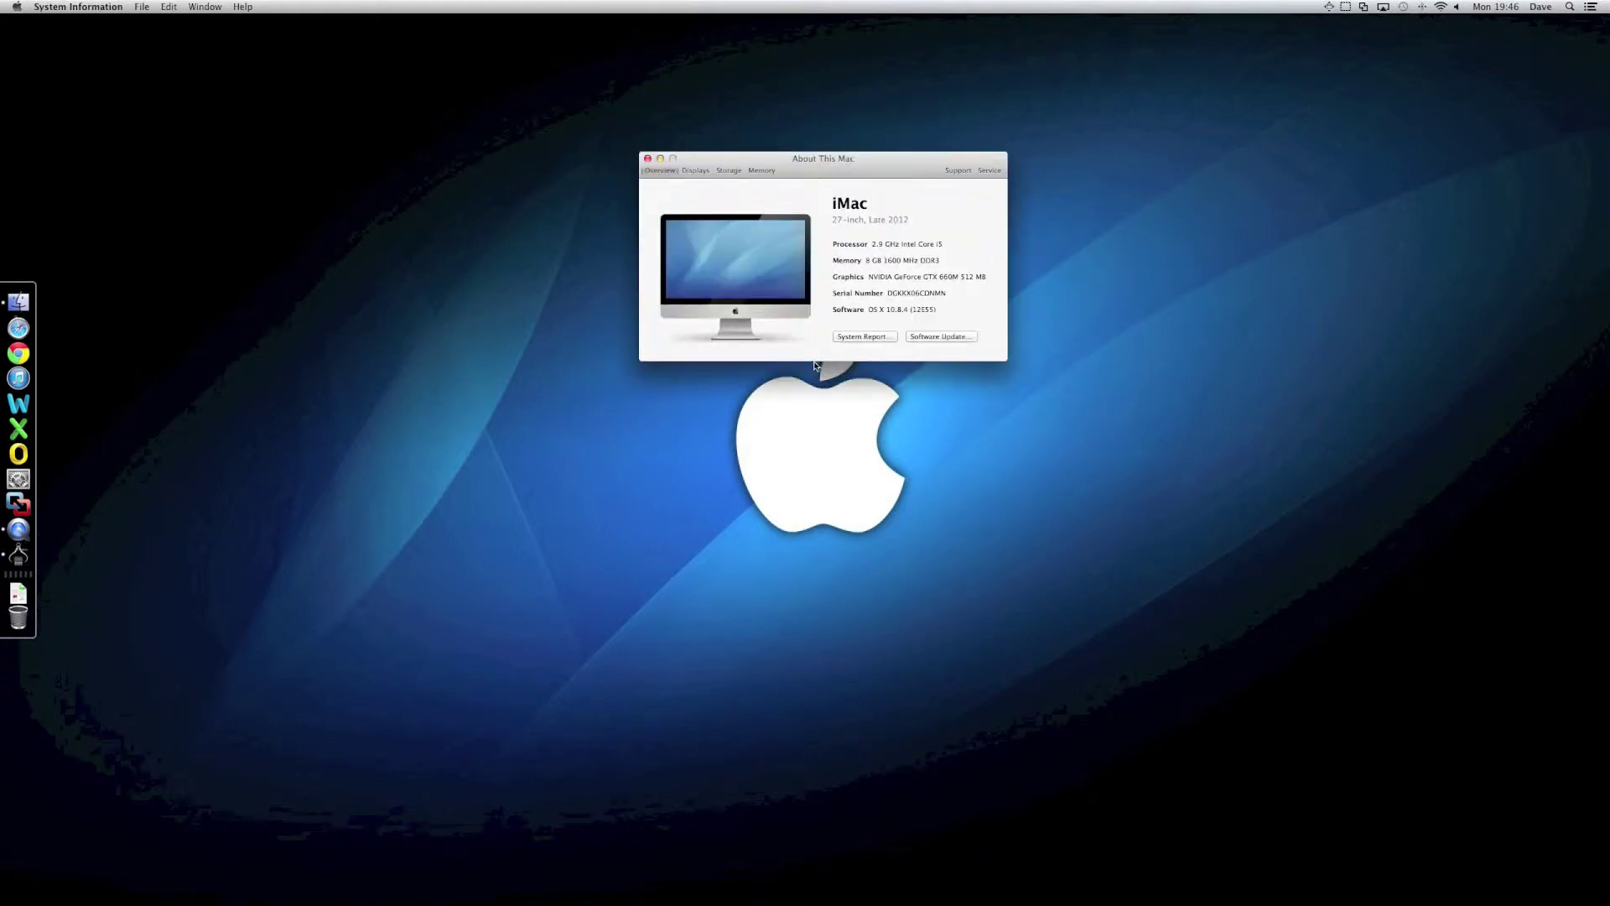
- Review the Serial-ATA drives in System Report: 1 TB HDD ST1000DM003 and 121 GB SSD with TRIM support
{"action": "left_click", "coordinate": [857, 338]}
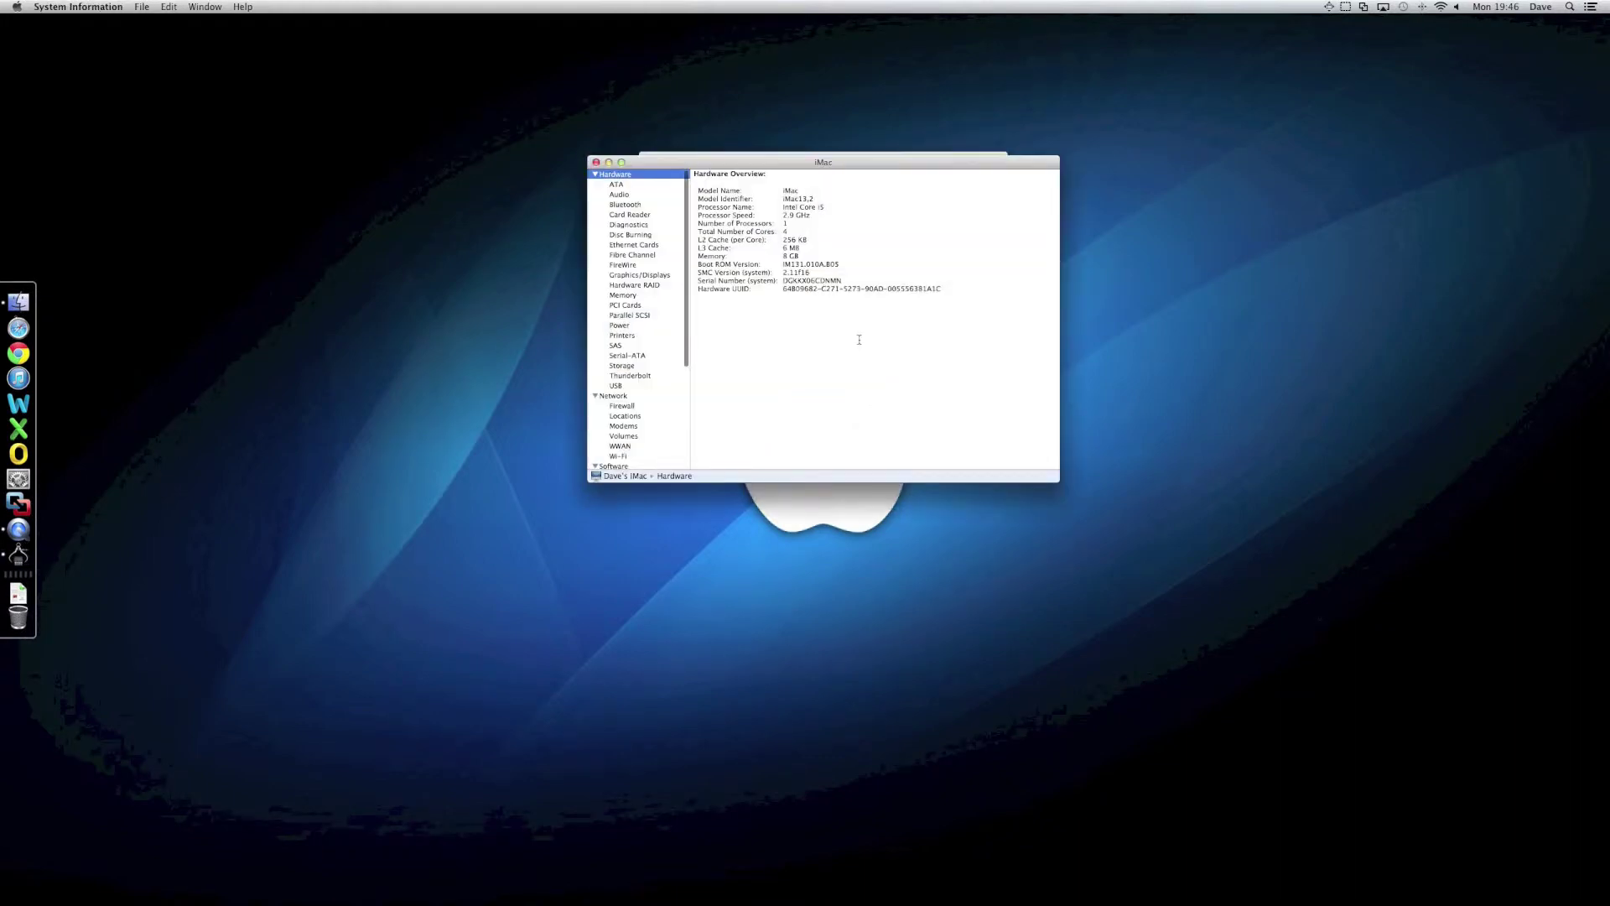
{"action": "left_click", "coordinate": [631, 357]}
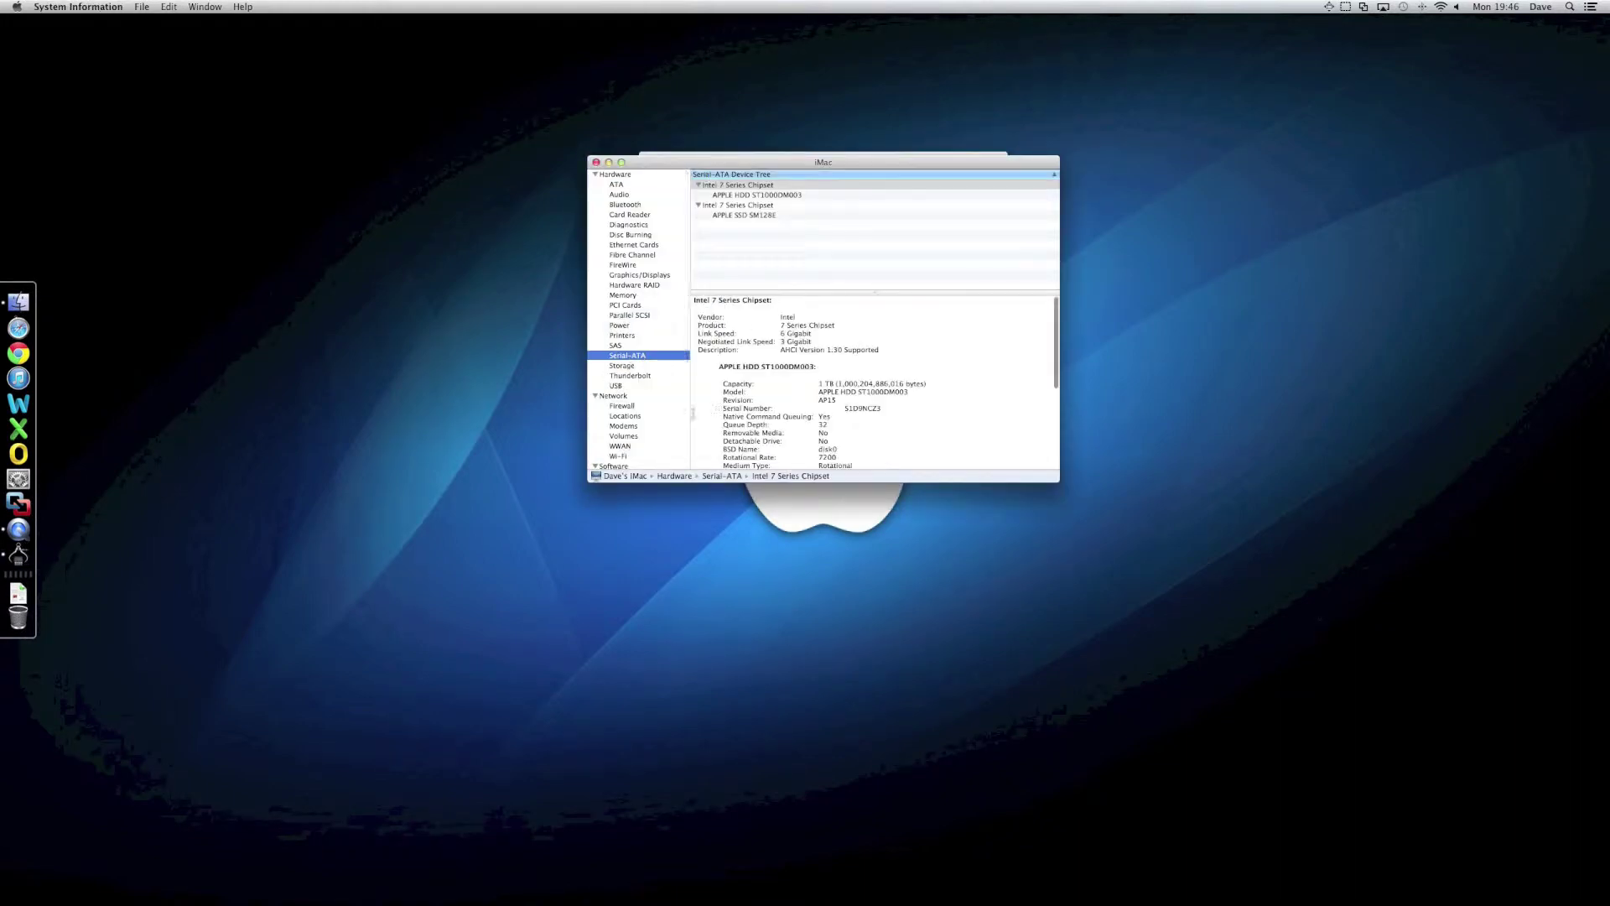
{"action": "left_click", "coordinate": [780, 196]}
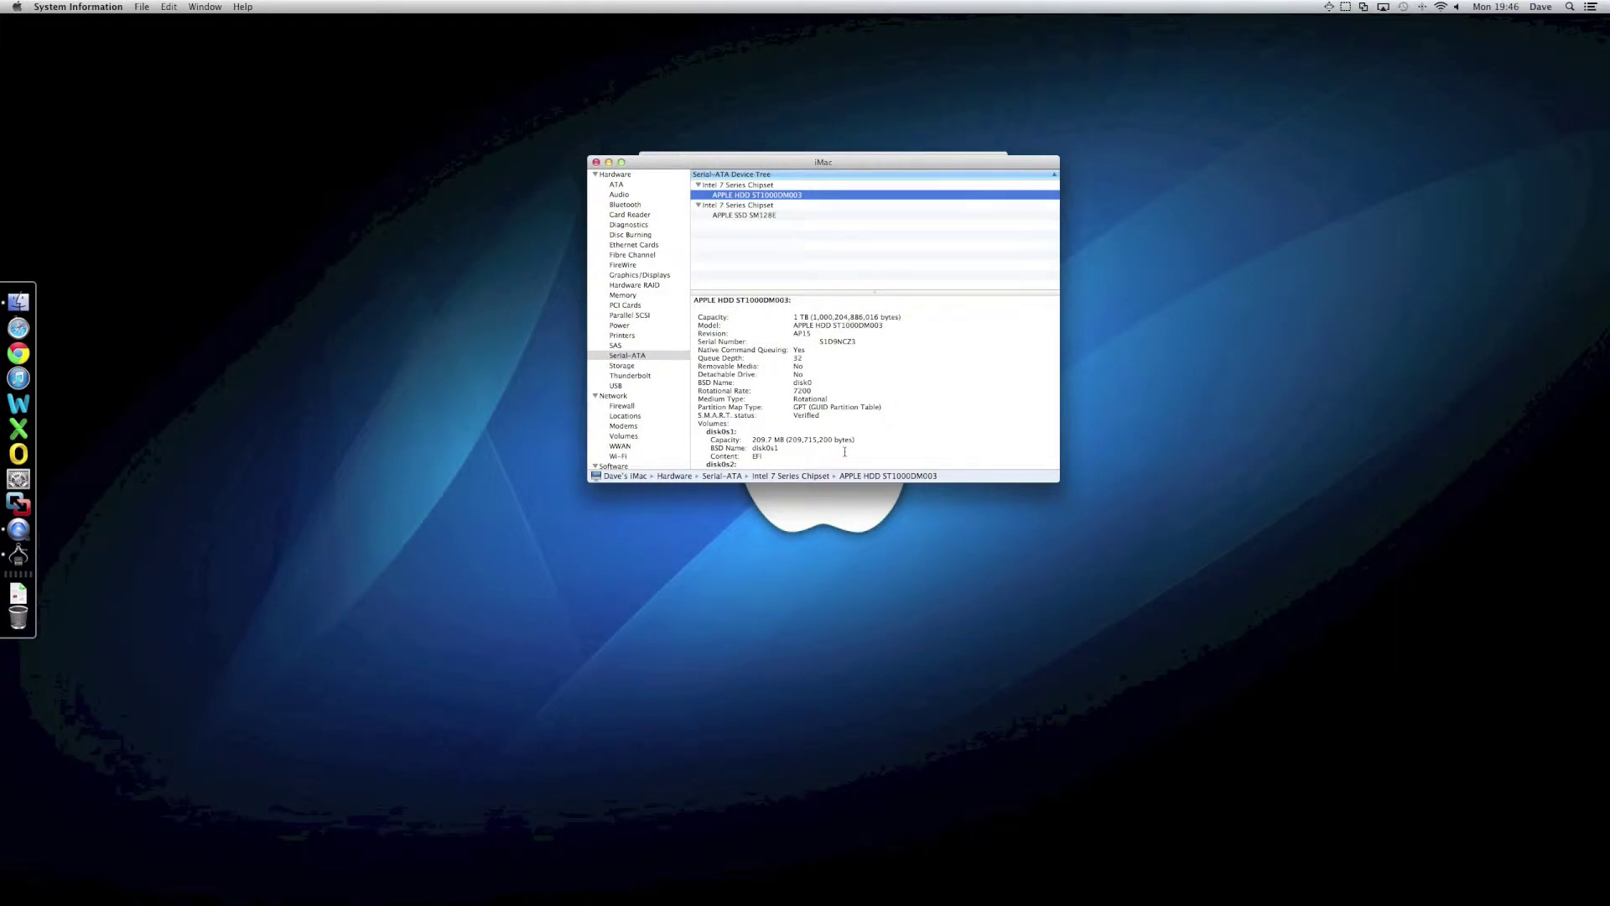
{"action": "left_click_drag", "start_coordinate": [891, 482], "coordinate": [890, 631]}
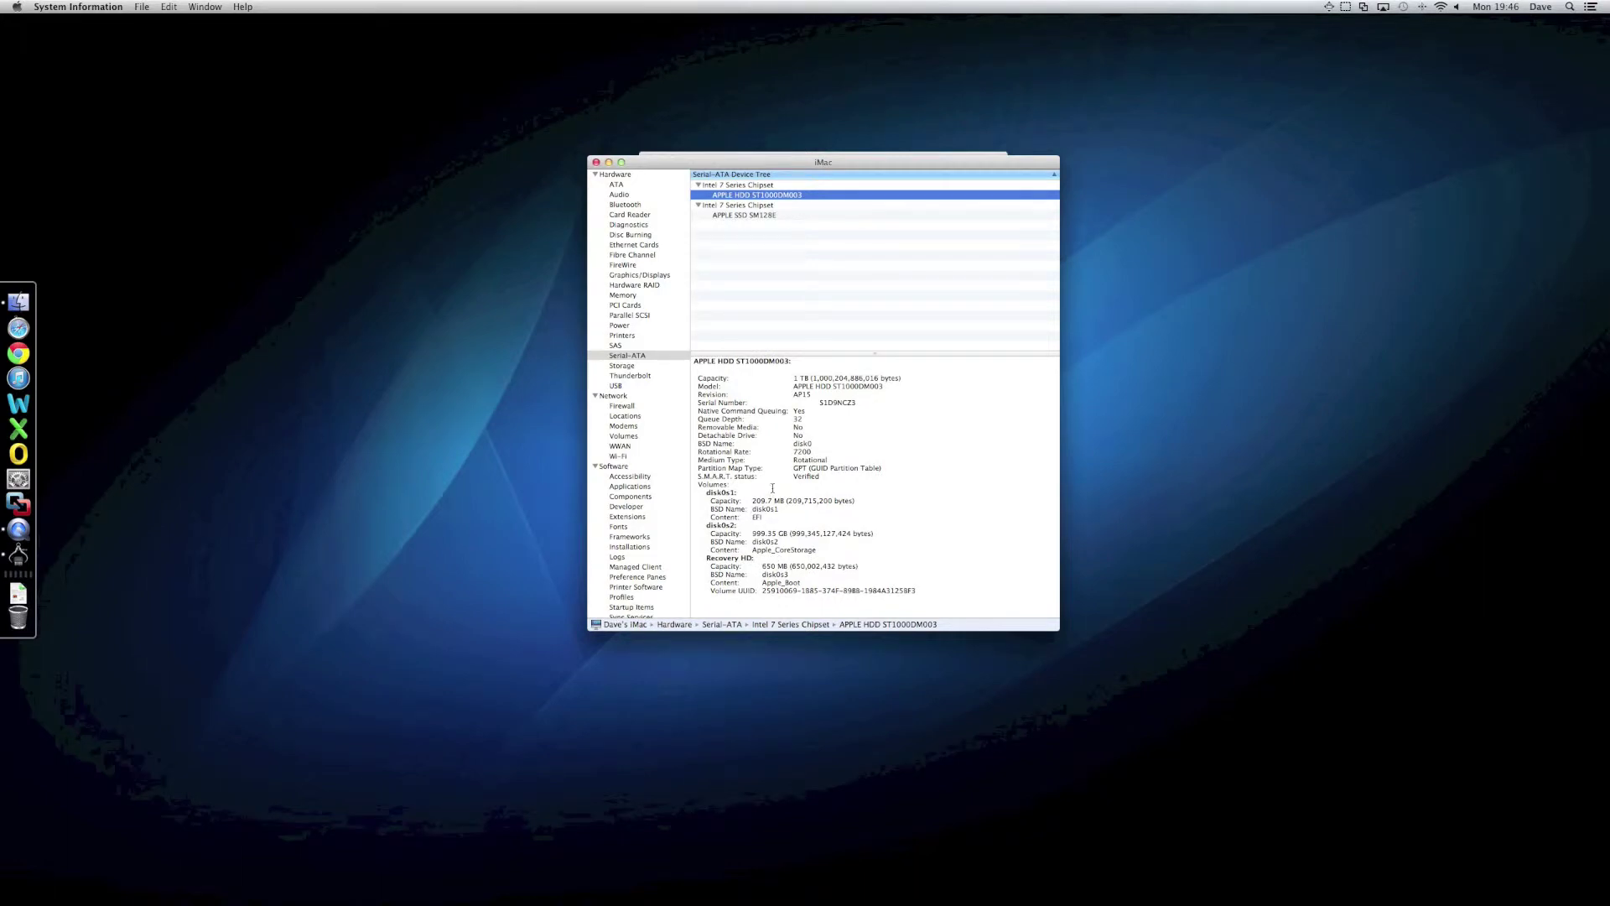
{"action": "left_click", "coordinate": [736, 217]}
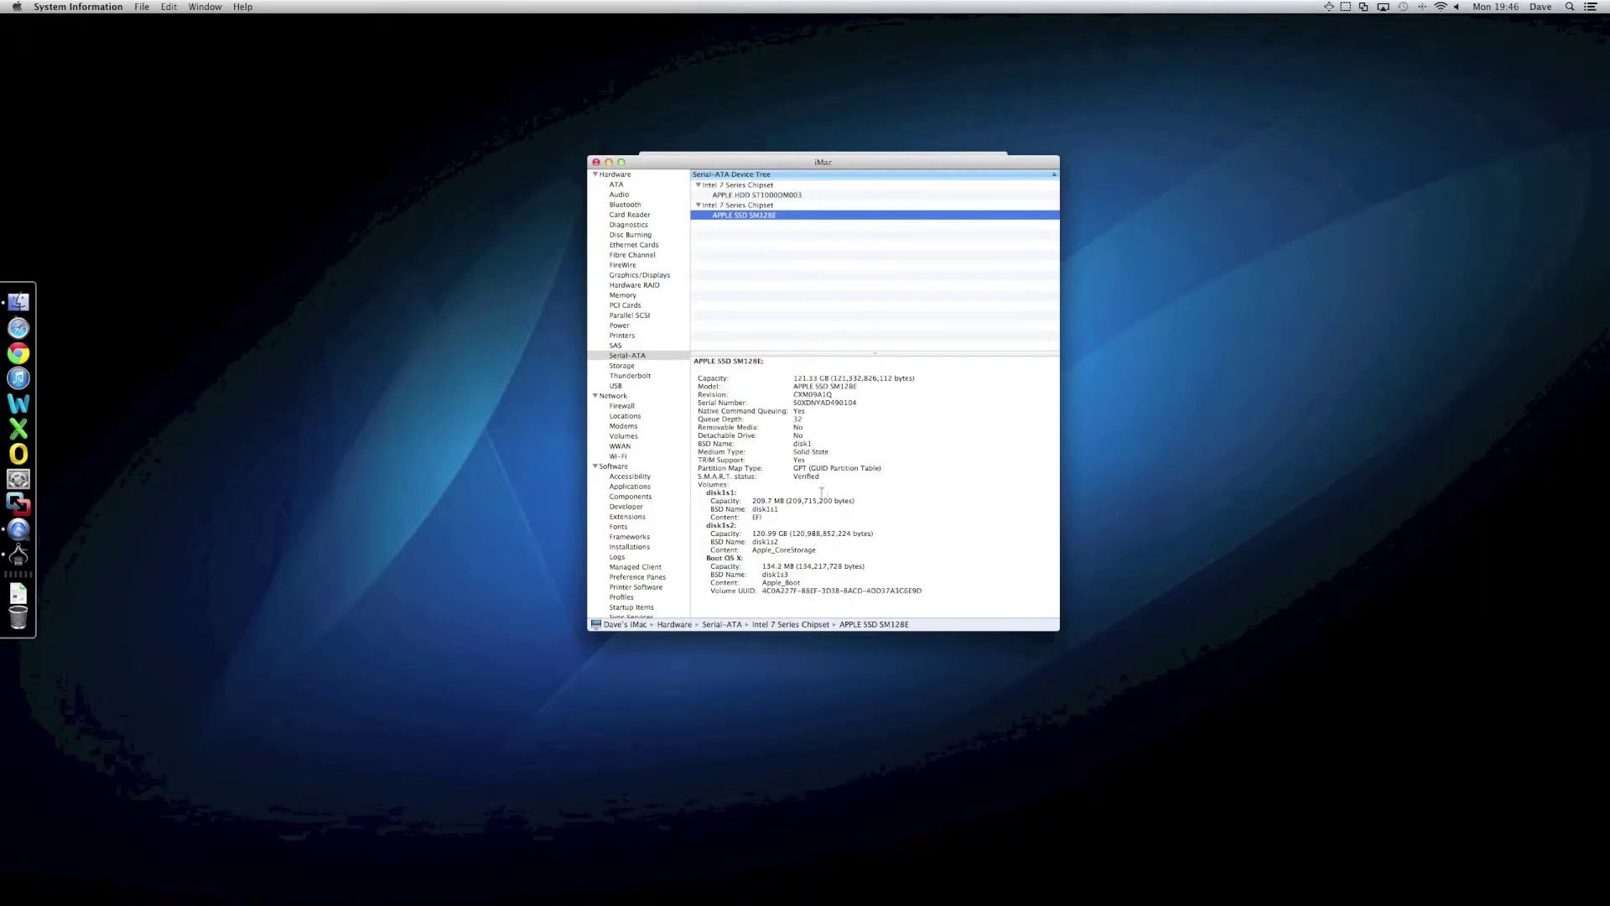
{"action": "left_click_drag", "start_coordinate": [818, 460], "coordinate": [693, 457]}
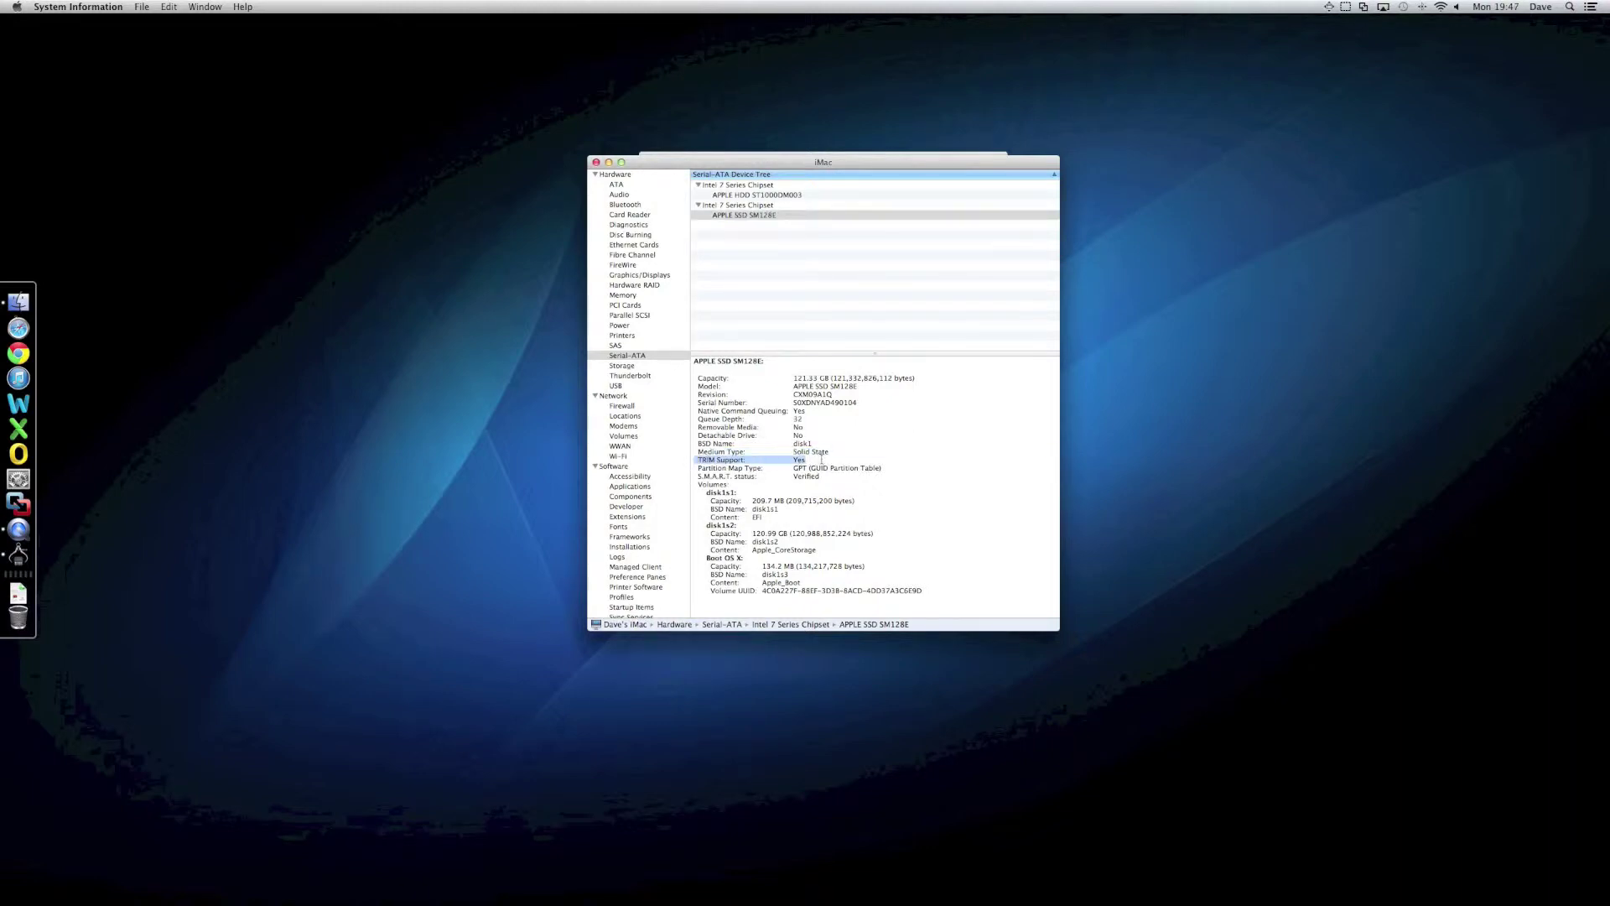
- Quit System Information and search Spotlight for 'disk ut'
{"action": "key", "text": "super+q"}
{"action": "key", "text": "super+space"}
{"action": "type", "text": "disk ut"}
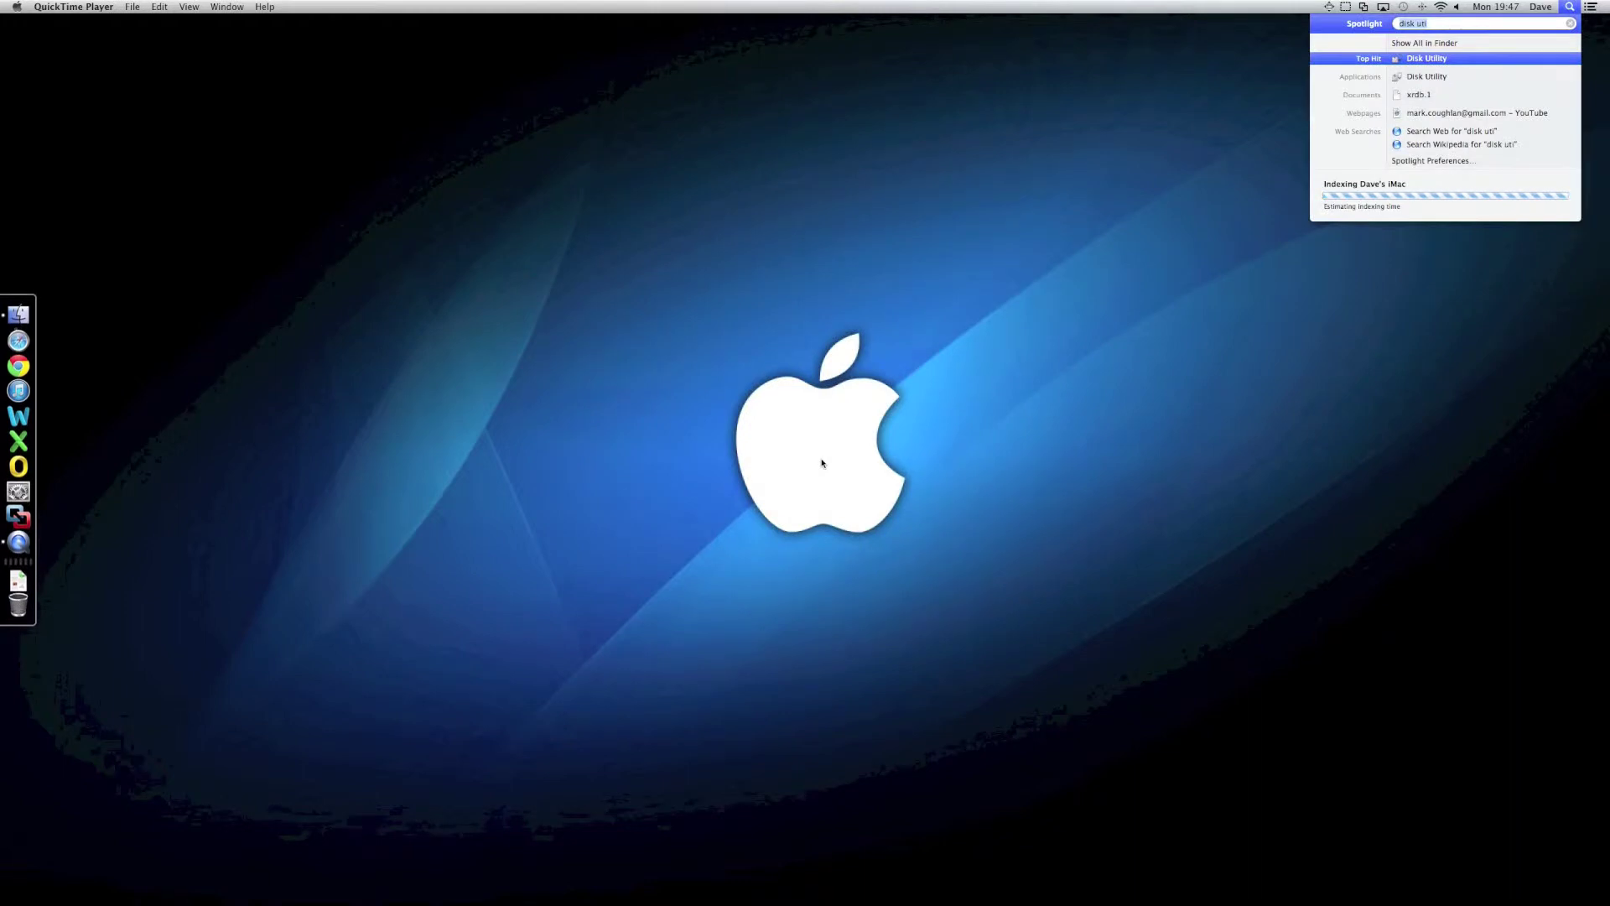
- Launch Disk Utility, inspect the 1.11 TB Macintosh HD volume, then quit it
{"action": "key", "text": "Return"}
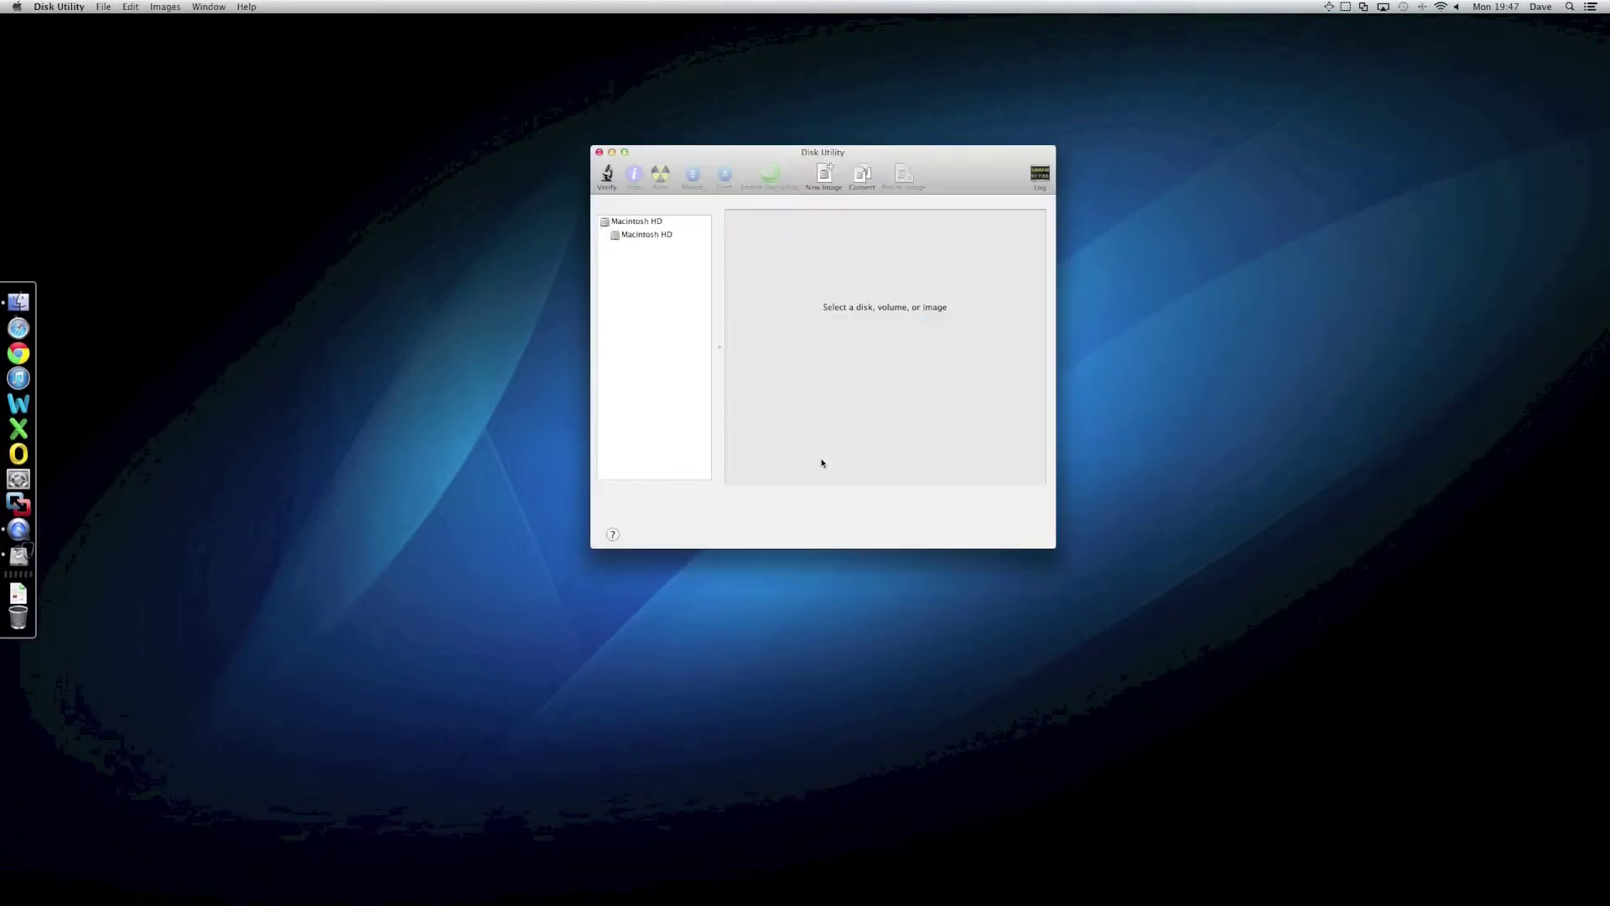
{"action": "left_click", "coordinate": [646, 234]}
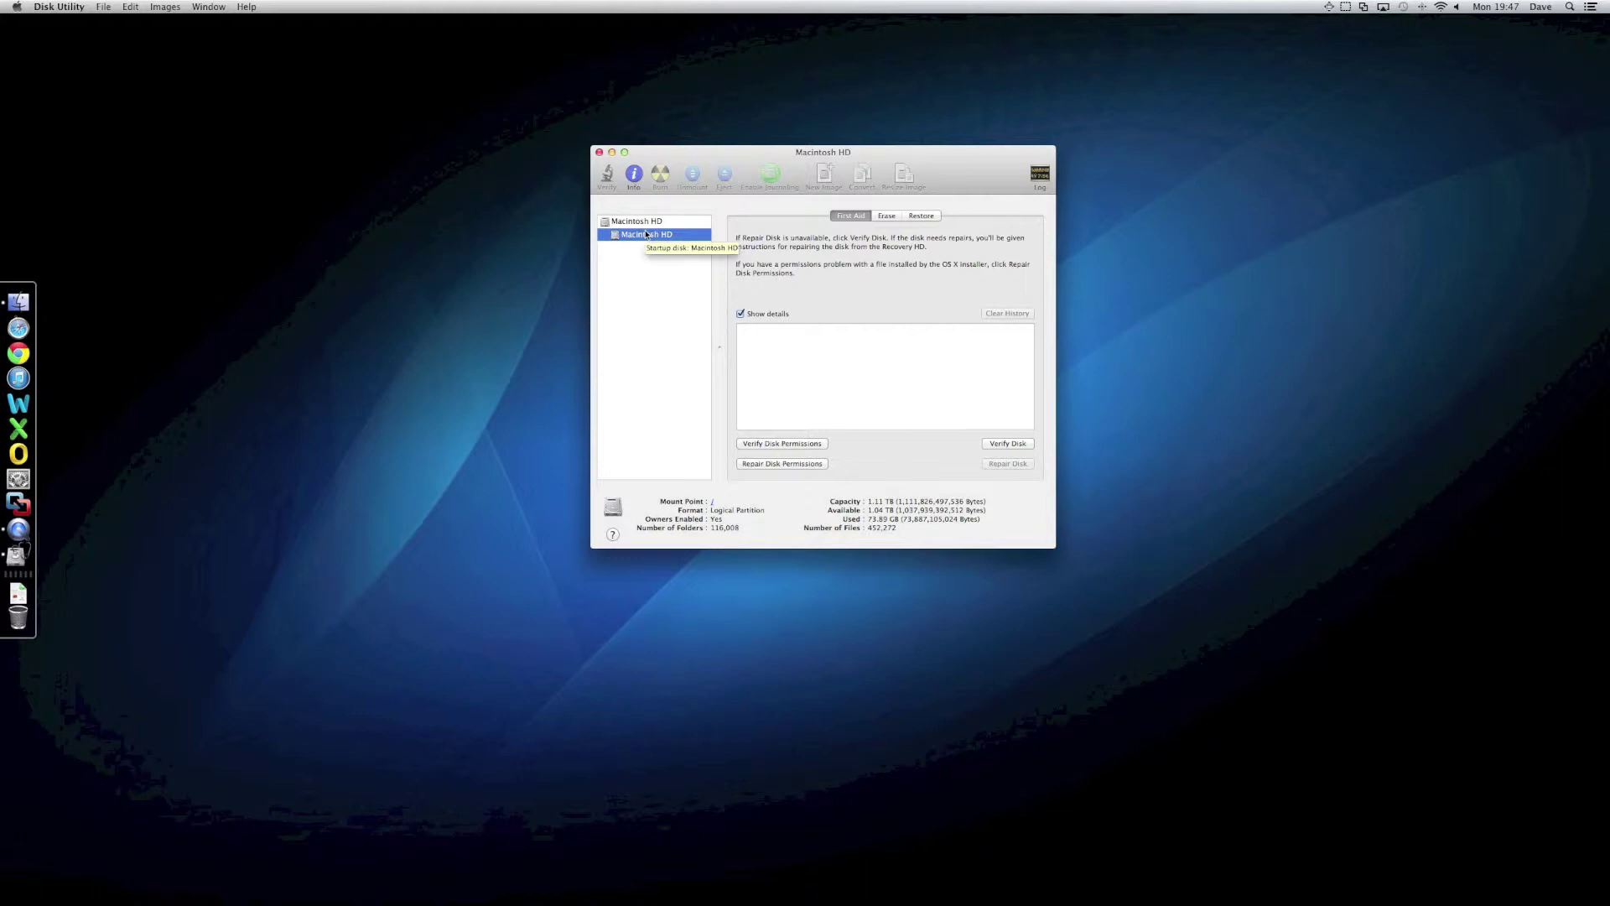
{"action": "key", "text": "super+q"}
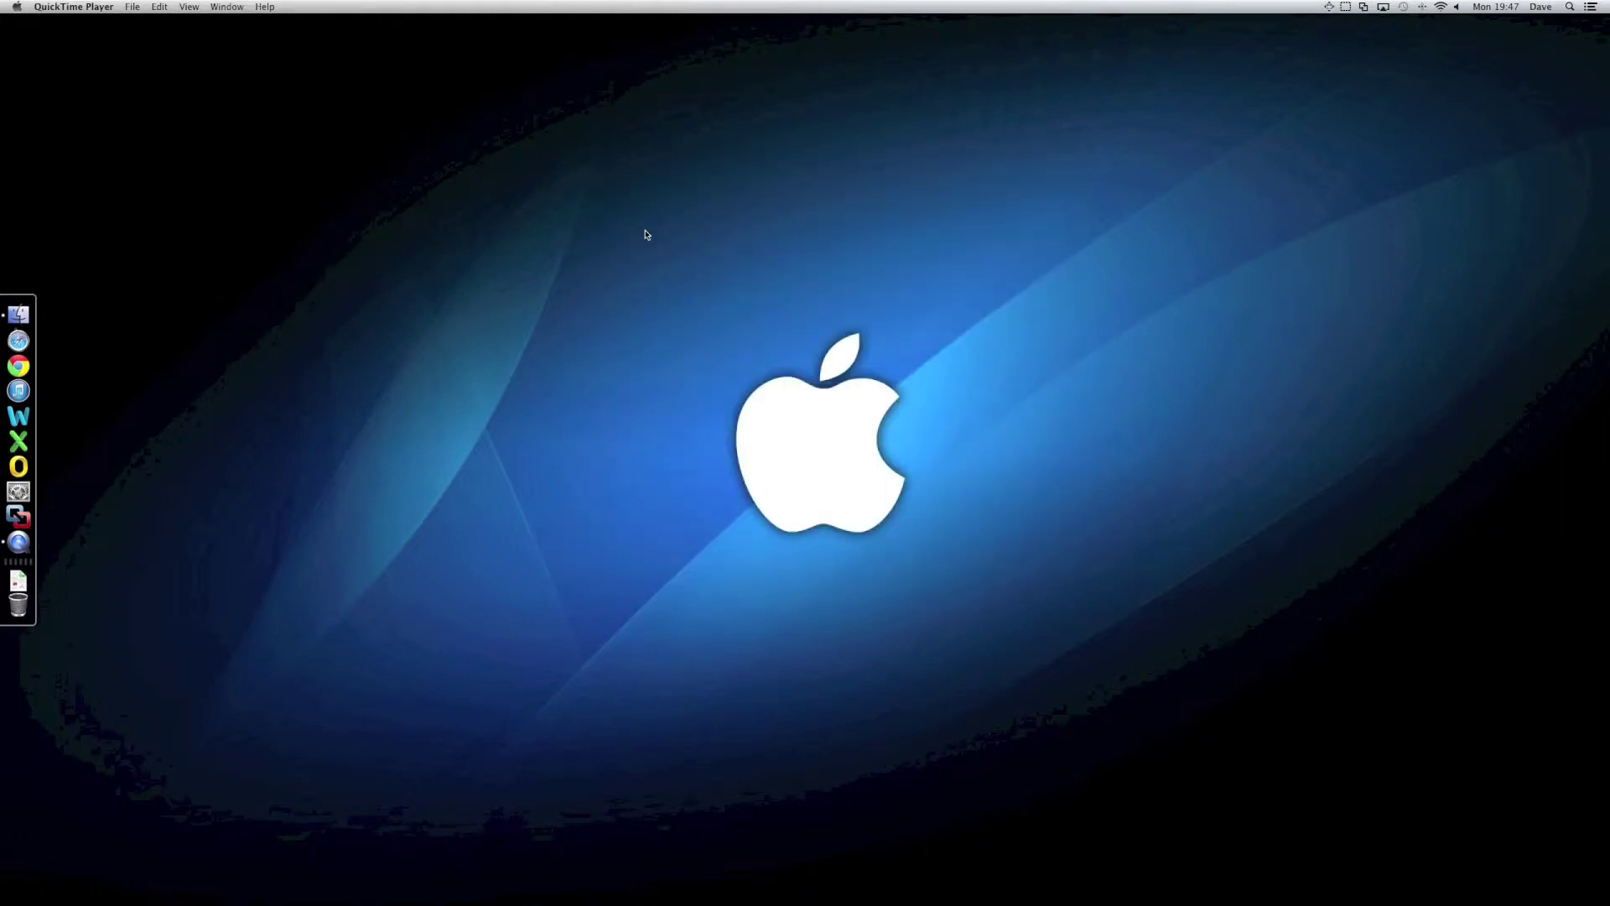
- Launch Blackmagic Disk Speed Test from a Spotlight search
{"action": "key", "text": "super+space"}
{"action": "type", "text": "time machine"}
{"action": "key", "text": "Return"}
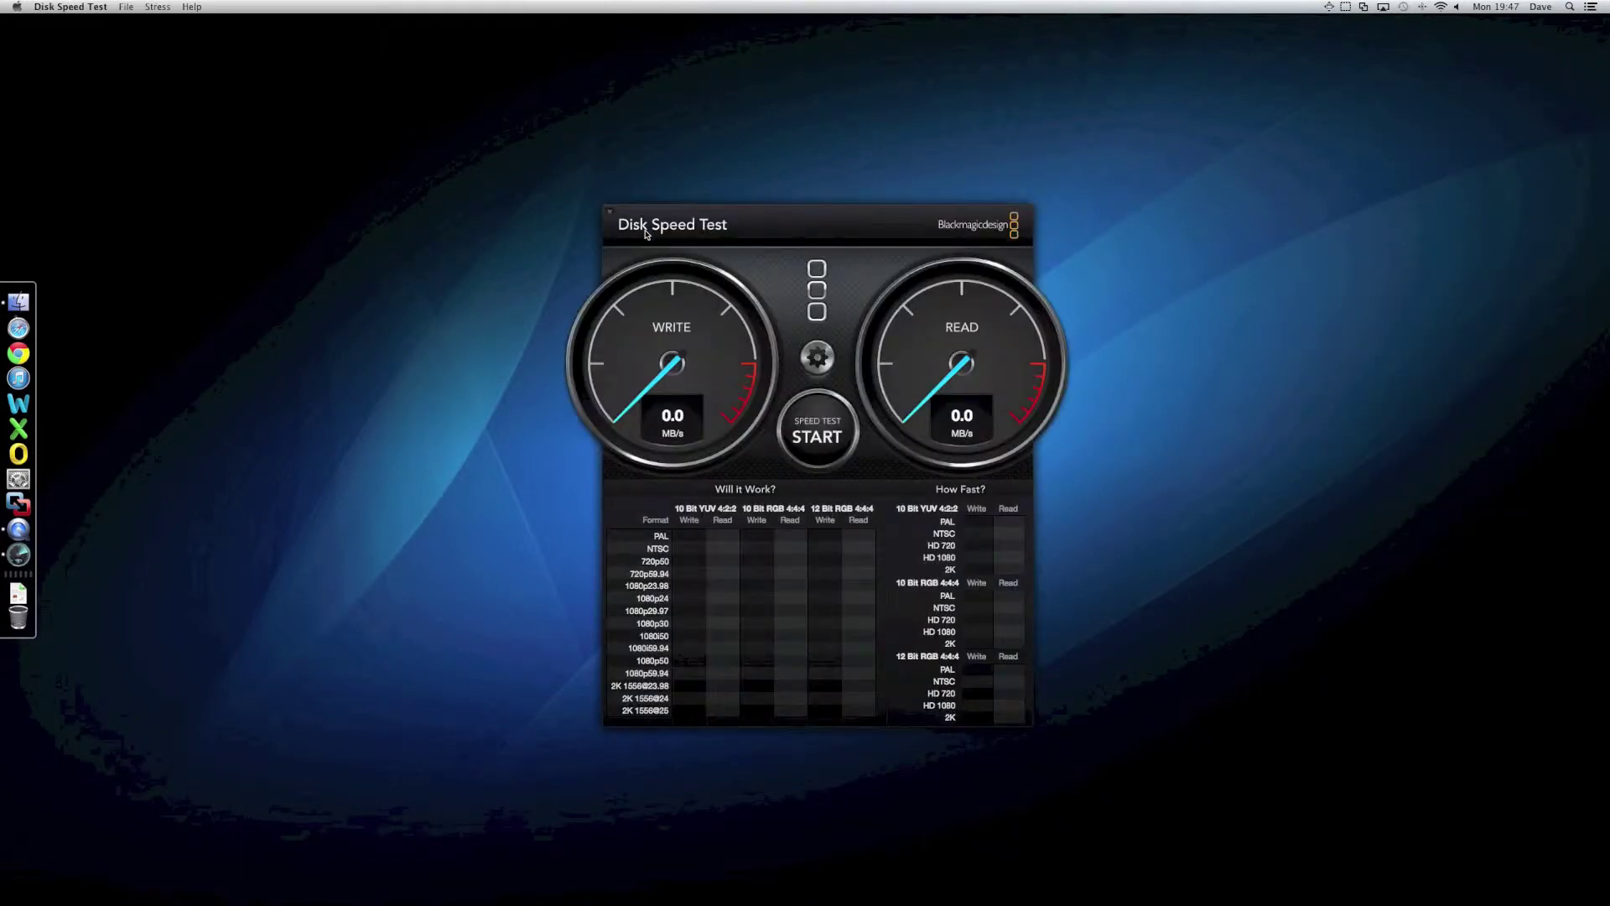
- Set the Desktop folder as the speed test's target drive
{"action": "left_click", "coordinate": [818, 358]}
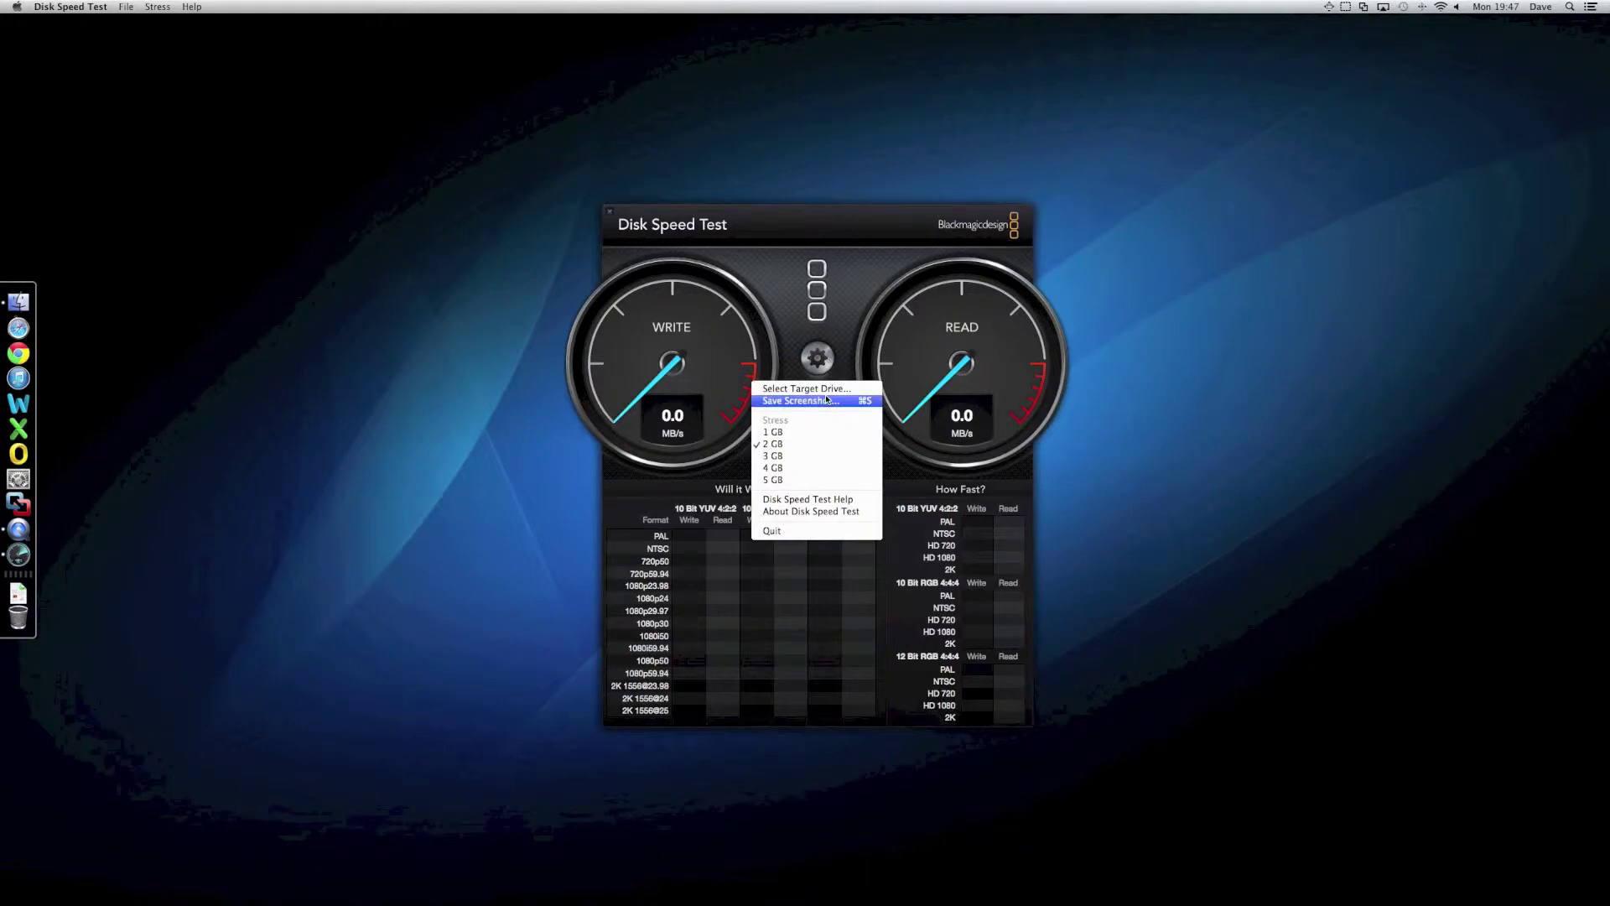
{"action": "left_click", "coordinate": [826, 390]}
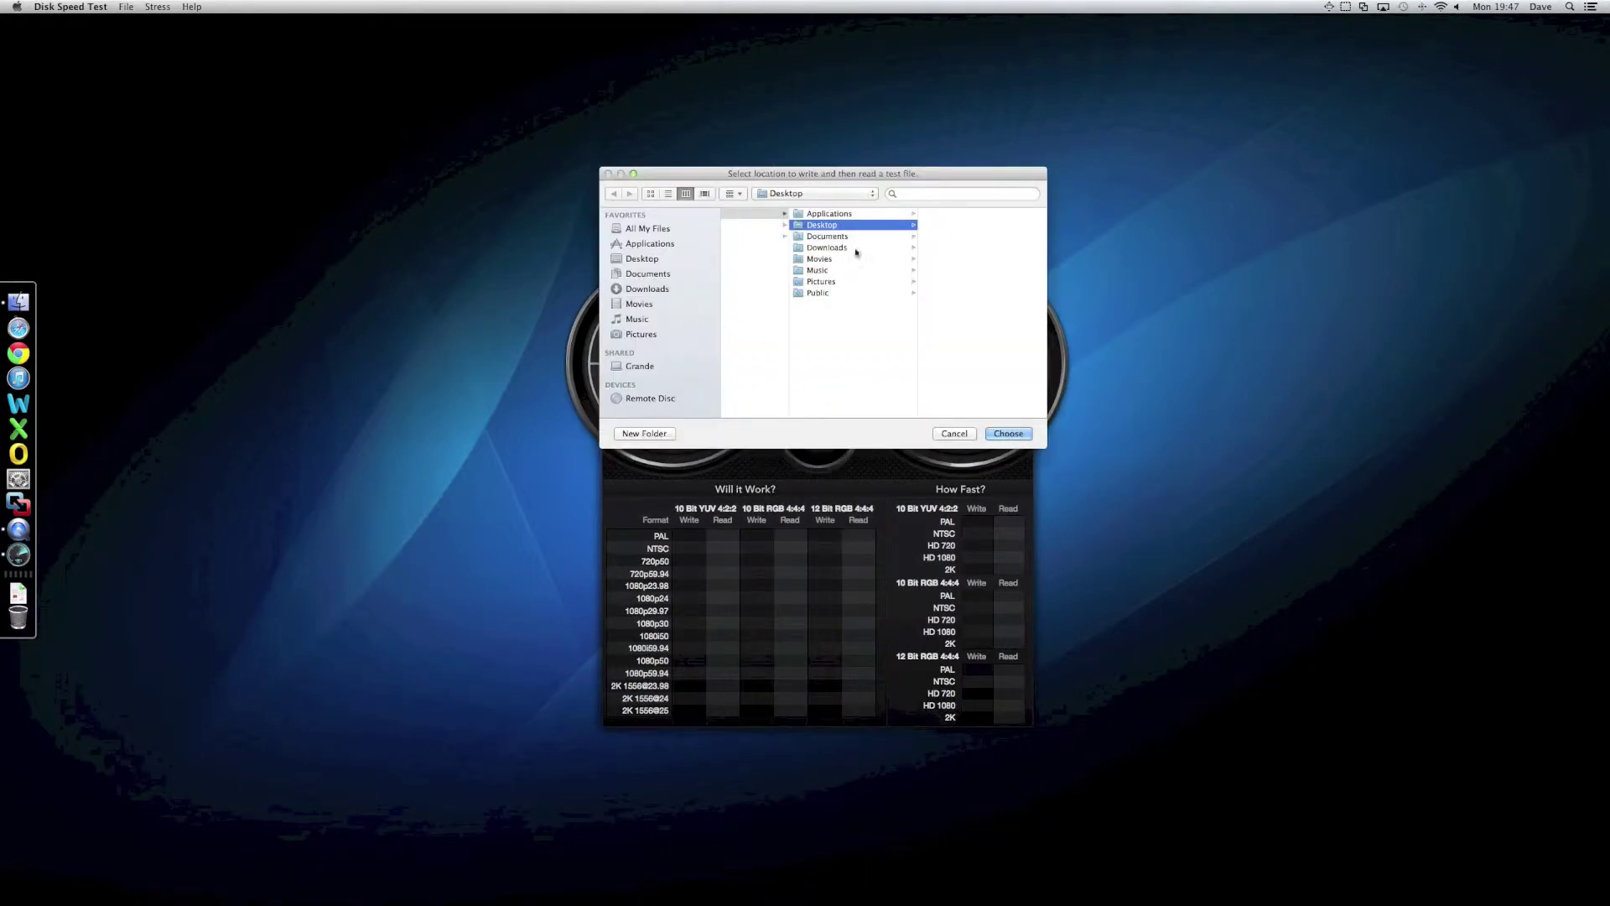
{"action": "left_click", "coordinate": [1007, 435]}
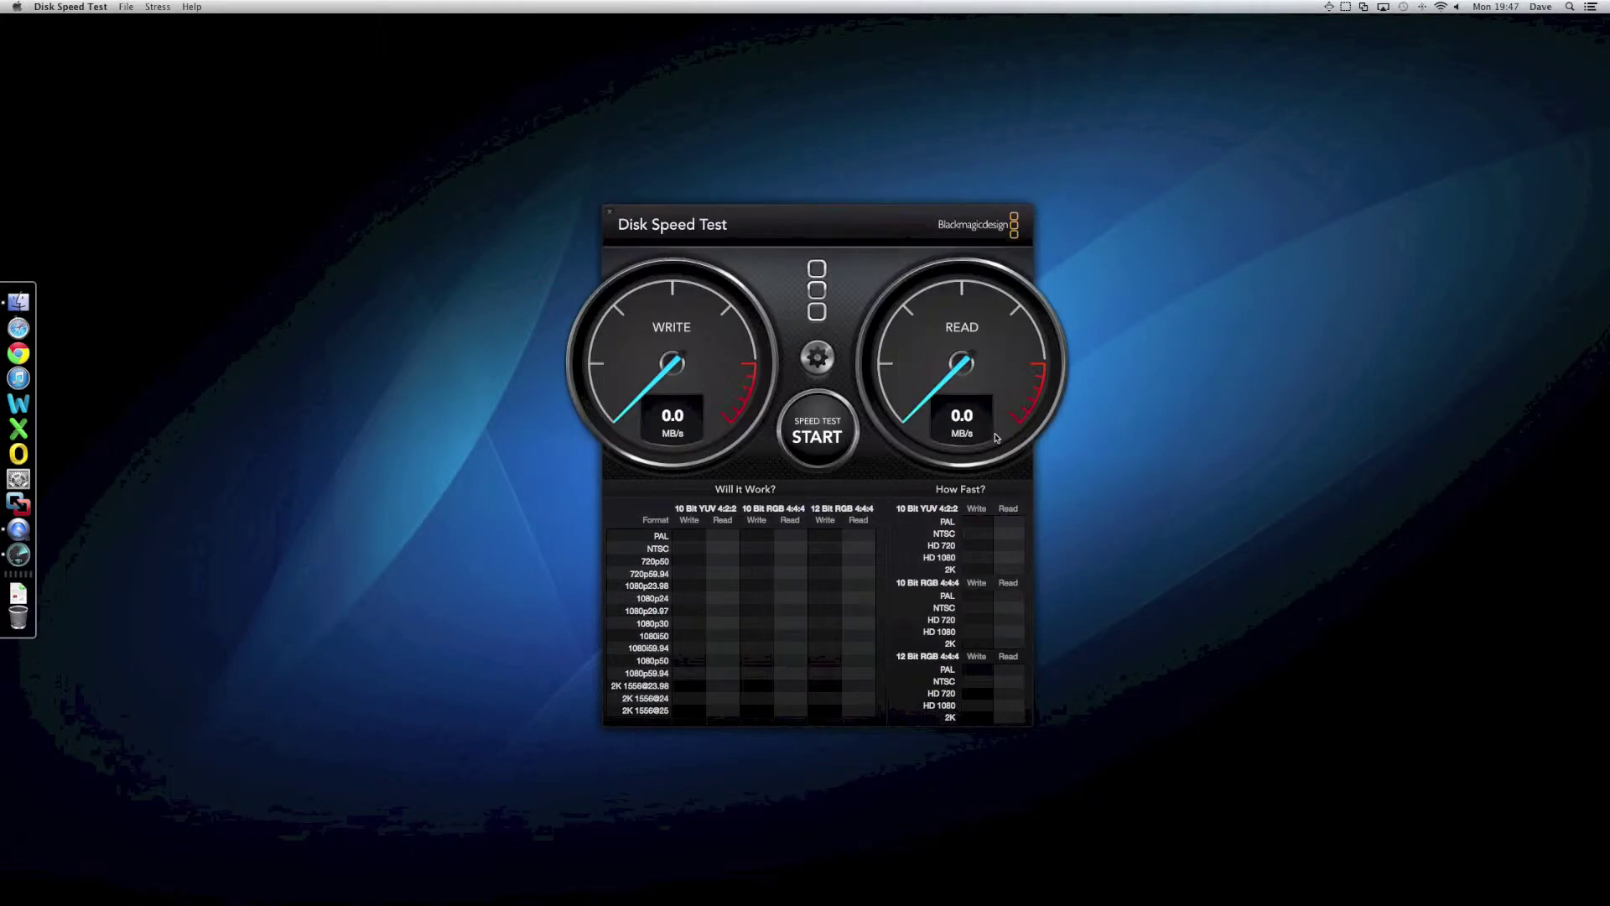
{"action": "left_click", "coordinate": [817, 358]}
{"action": "left_click", "coordinate": [794, 336]}
- Run the disk speed test (306.3 MB/s write, 423.7 MB/s read), quit it, and launch Microsoft Word
{"action": "left_click", "coordinate": [824, 438]}
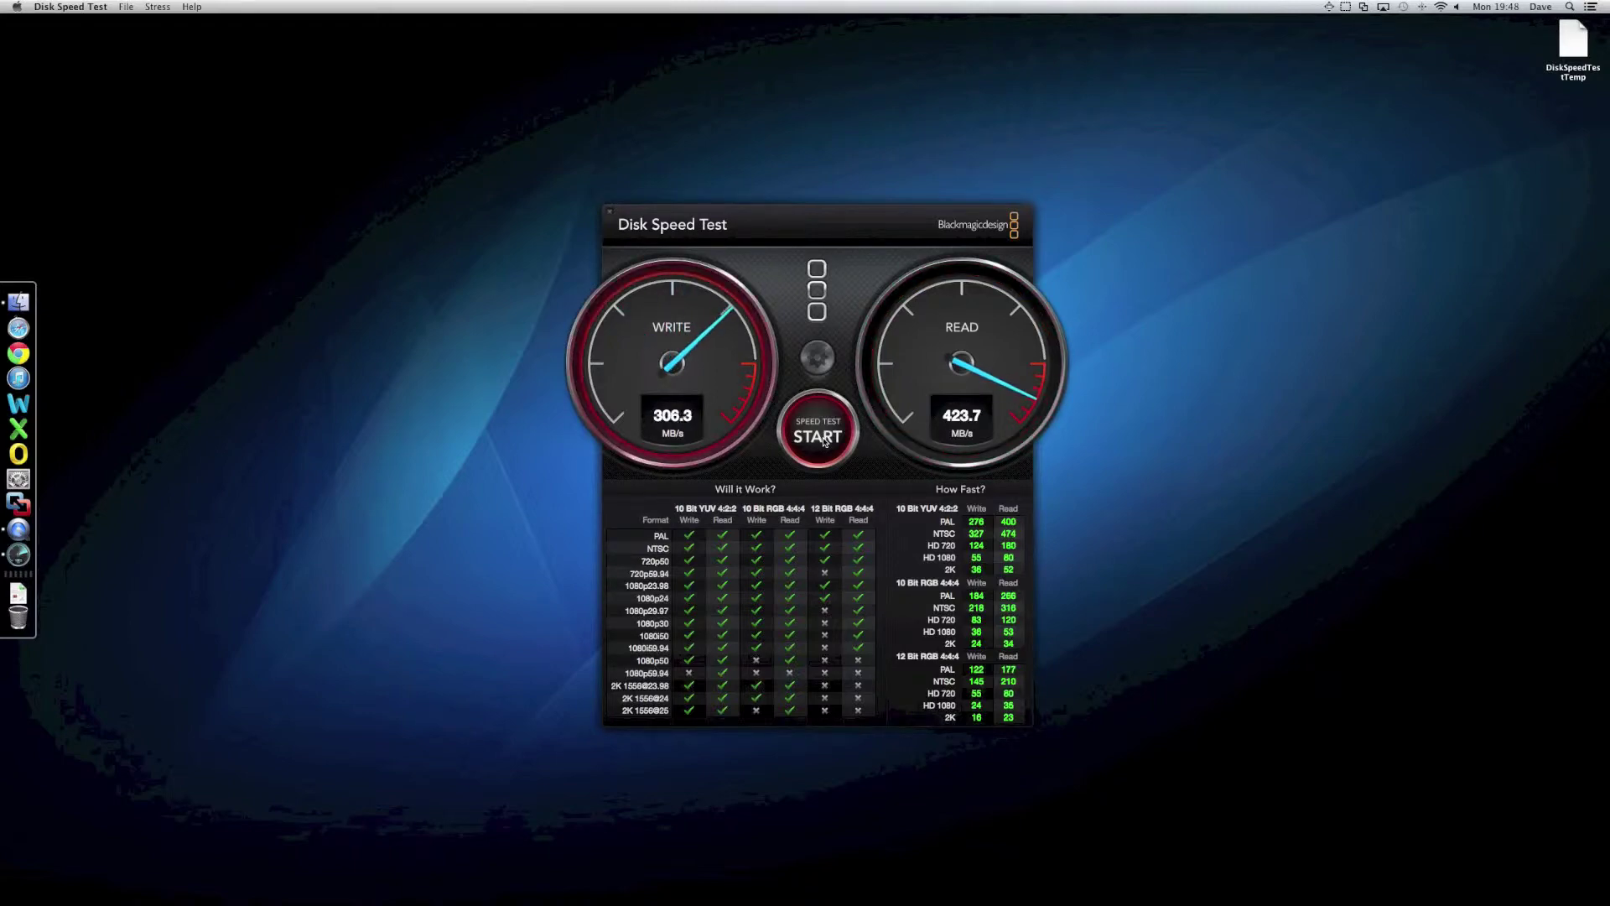
{"action": "key", "text": "super+q"}
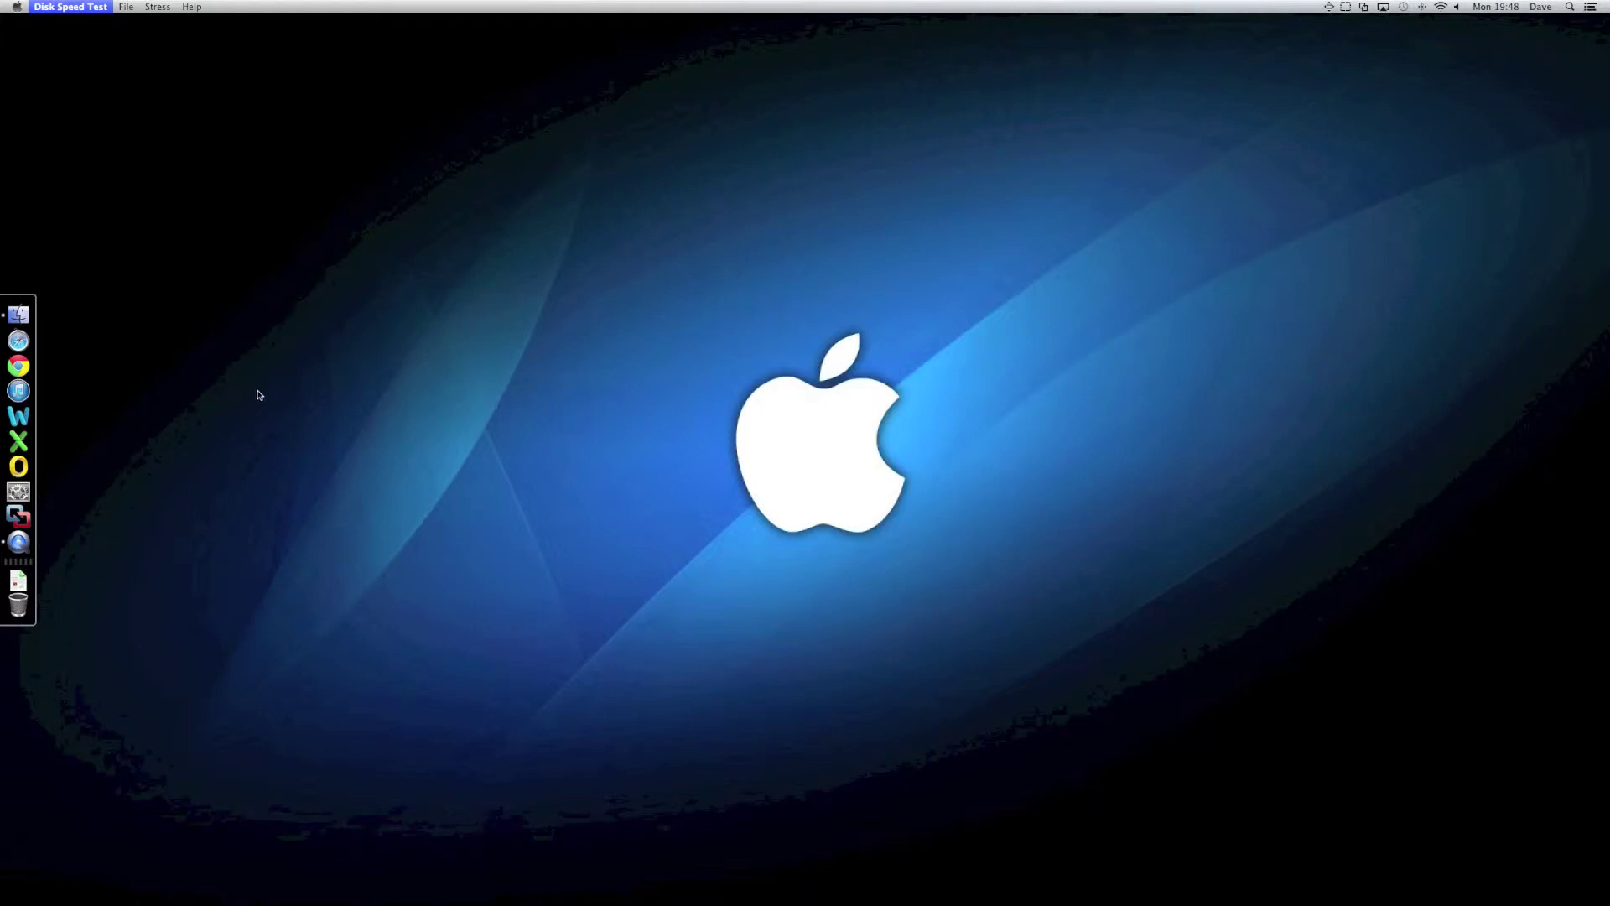
{"action": "left_click", "coordinate": [19, 416]}
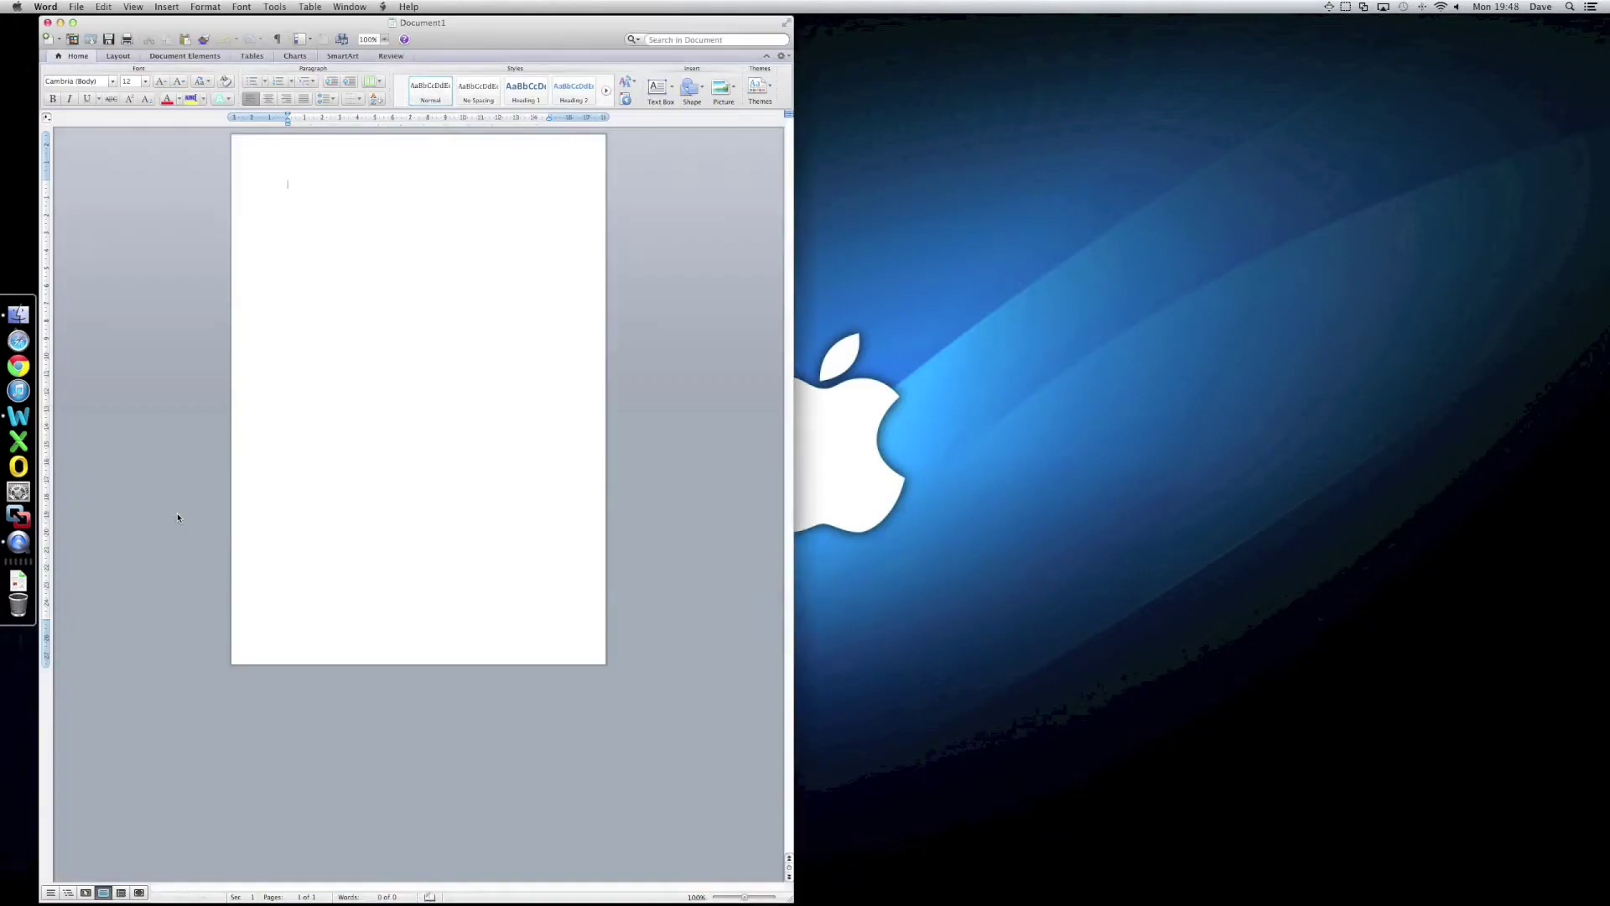
- Launch Excel alongside Word, select a cell in the blank sheet, then quit both apps
{"action": "left_click", "coordinate": [19, 441]}
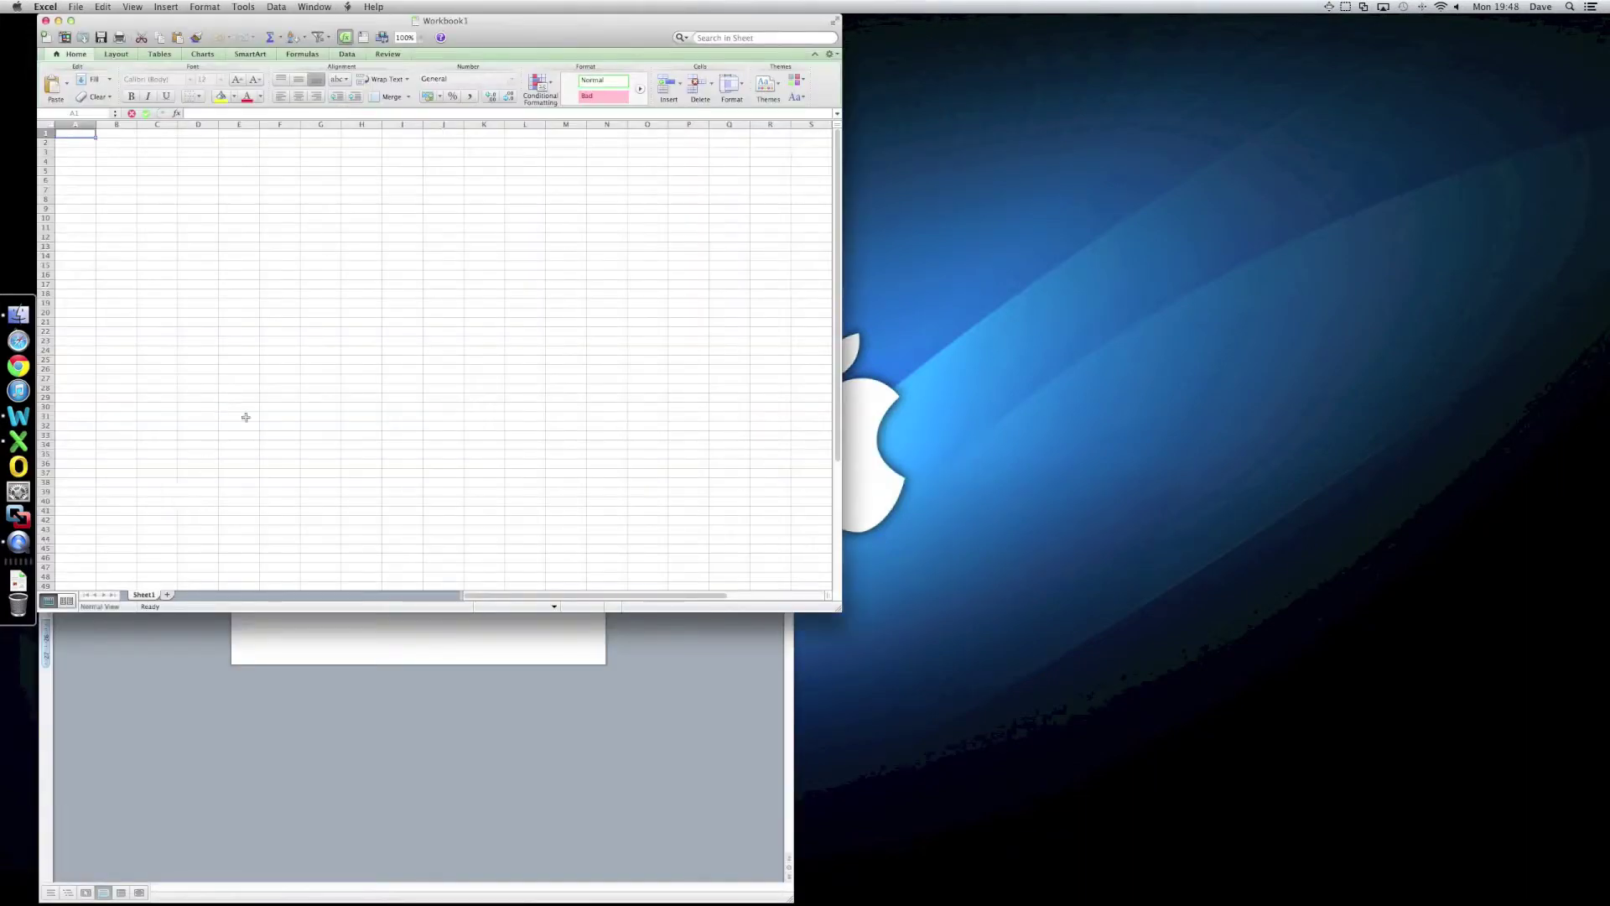
{"action": "left_click_drag", "start_coordinate": [529, 26], "coordinate": [1096, 198]}
{"action": "left_click", "coordinate": [805, 381]}
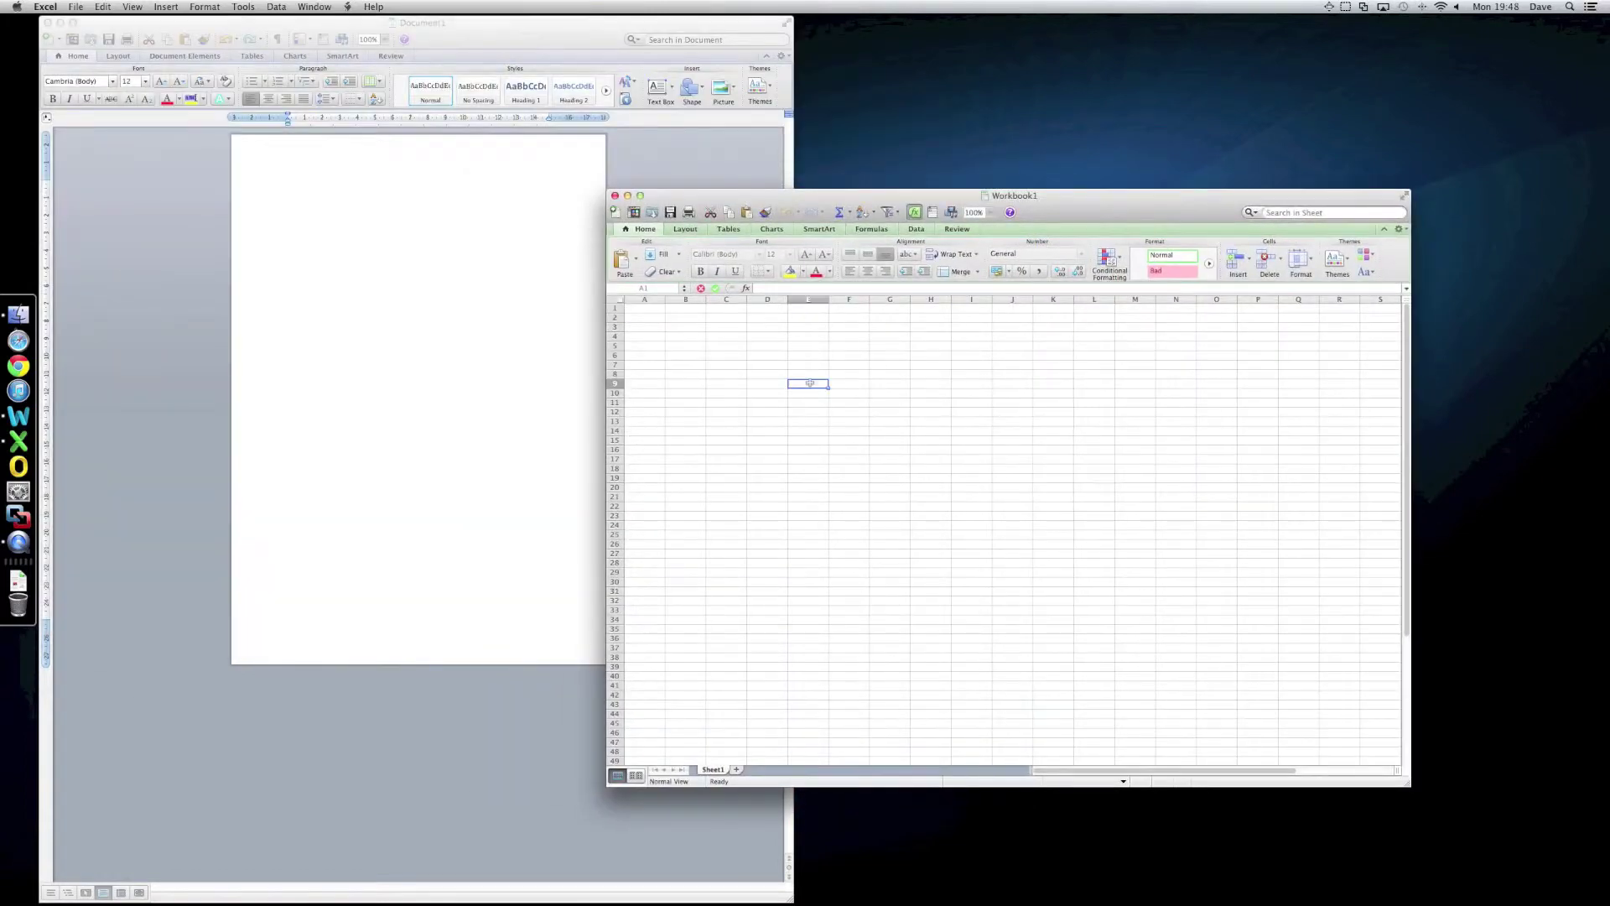
{"action": "key", "text": "super+q"}
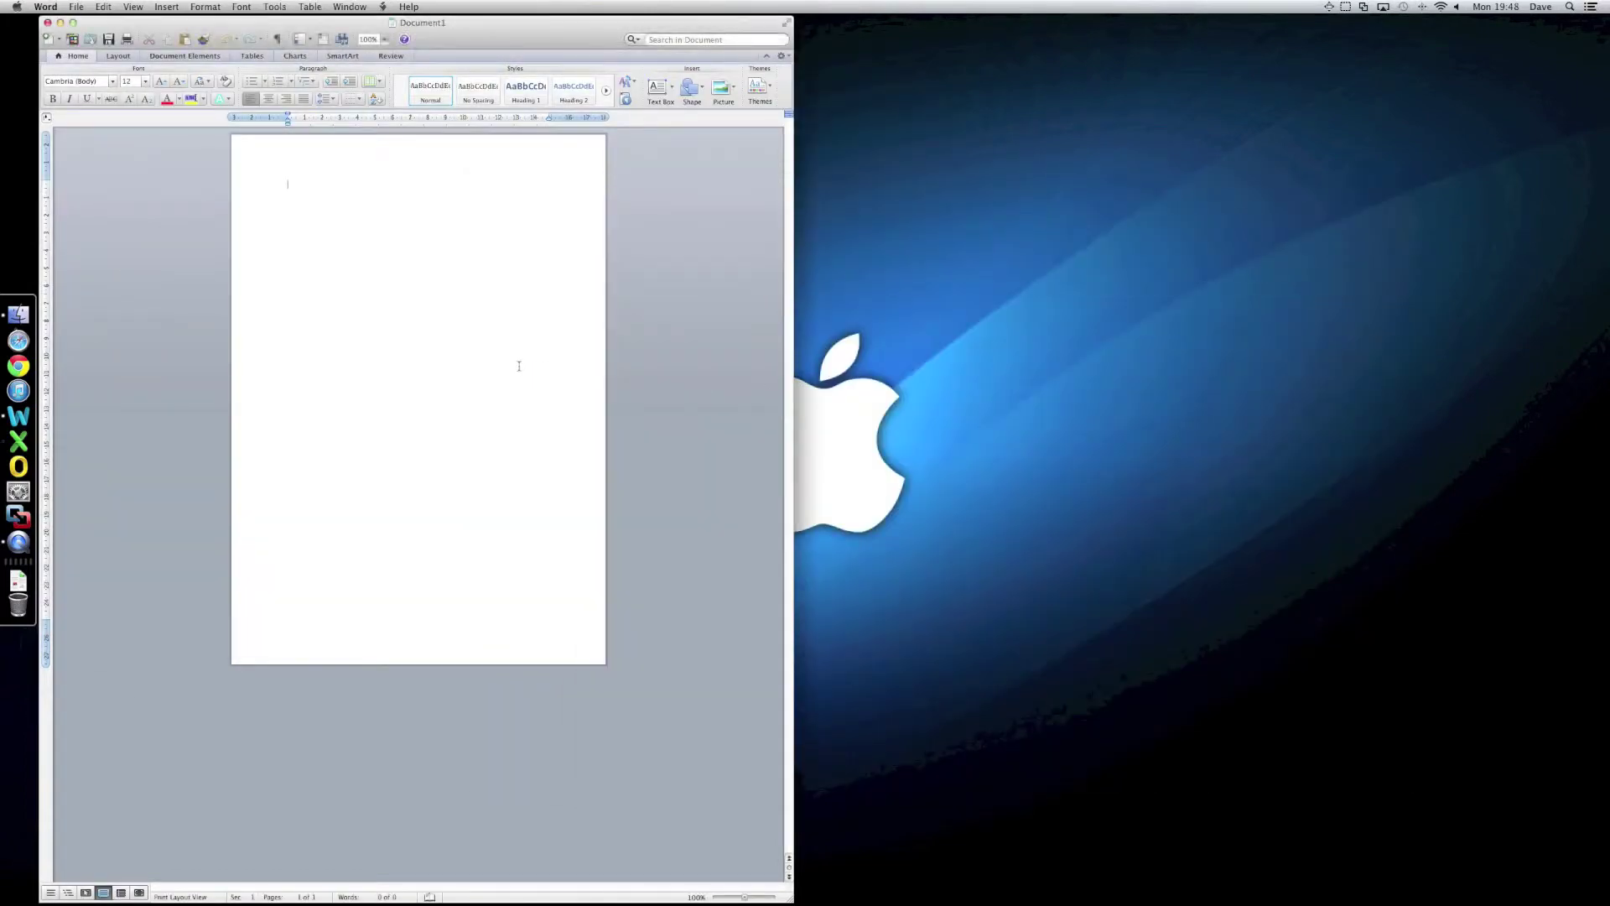
{"action": "key", "text": "super+q"}
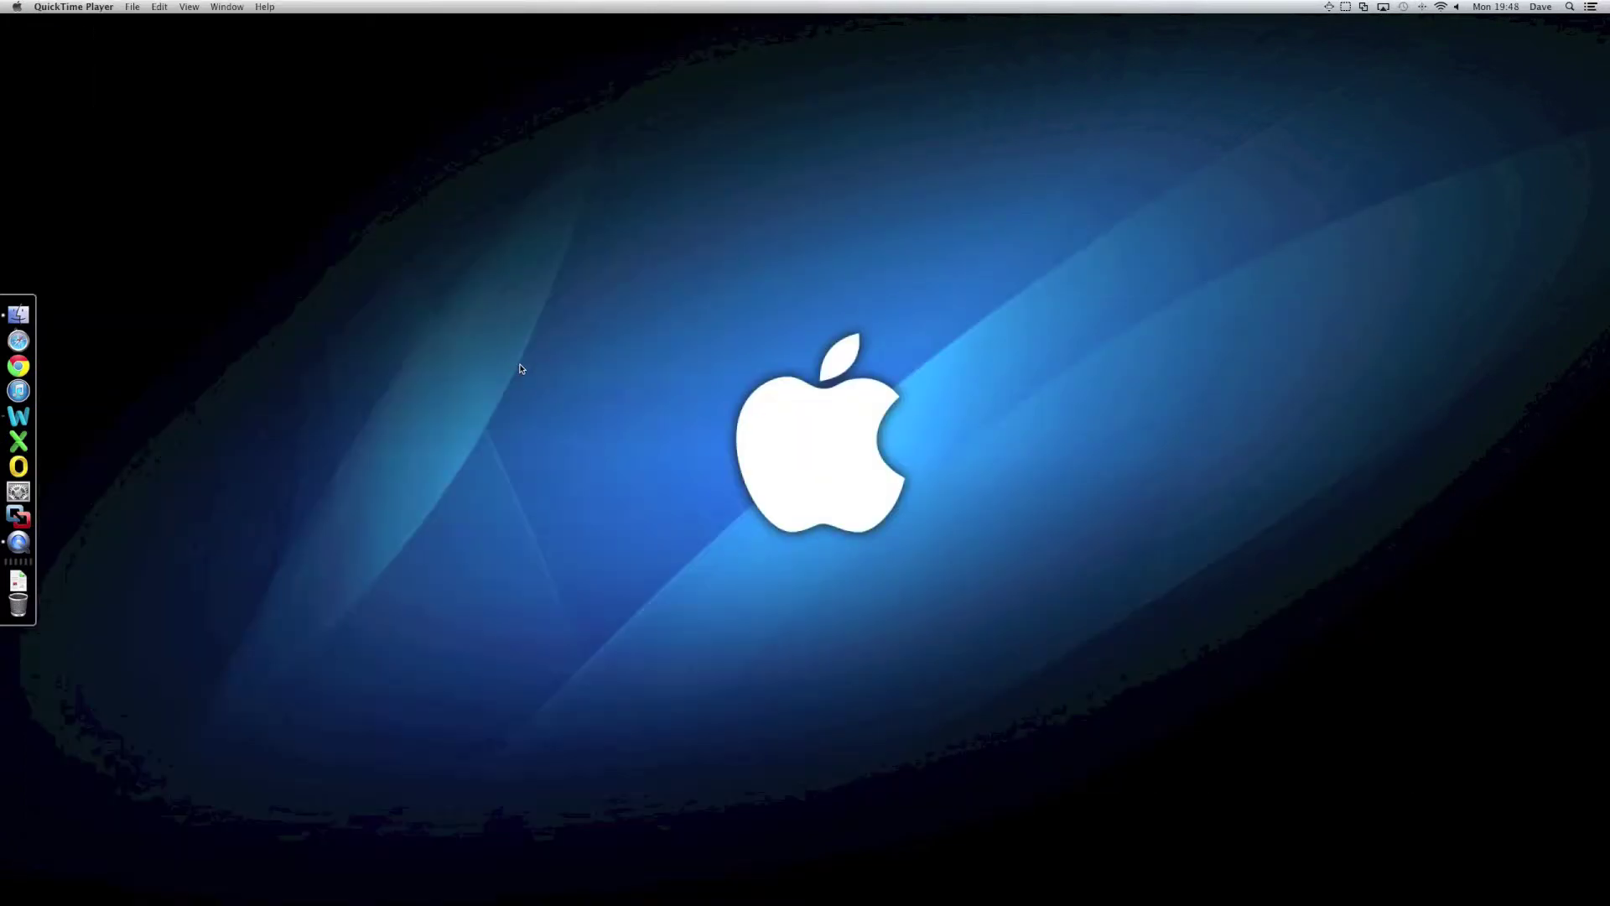
- Relaunch Word and Excel, quit Excel, hide Word, and launch VMware Fusion
{"action": "left_click", "coordinate": [19, 416]}
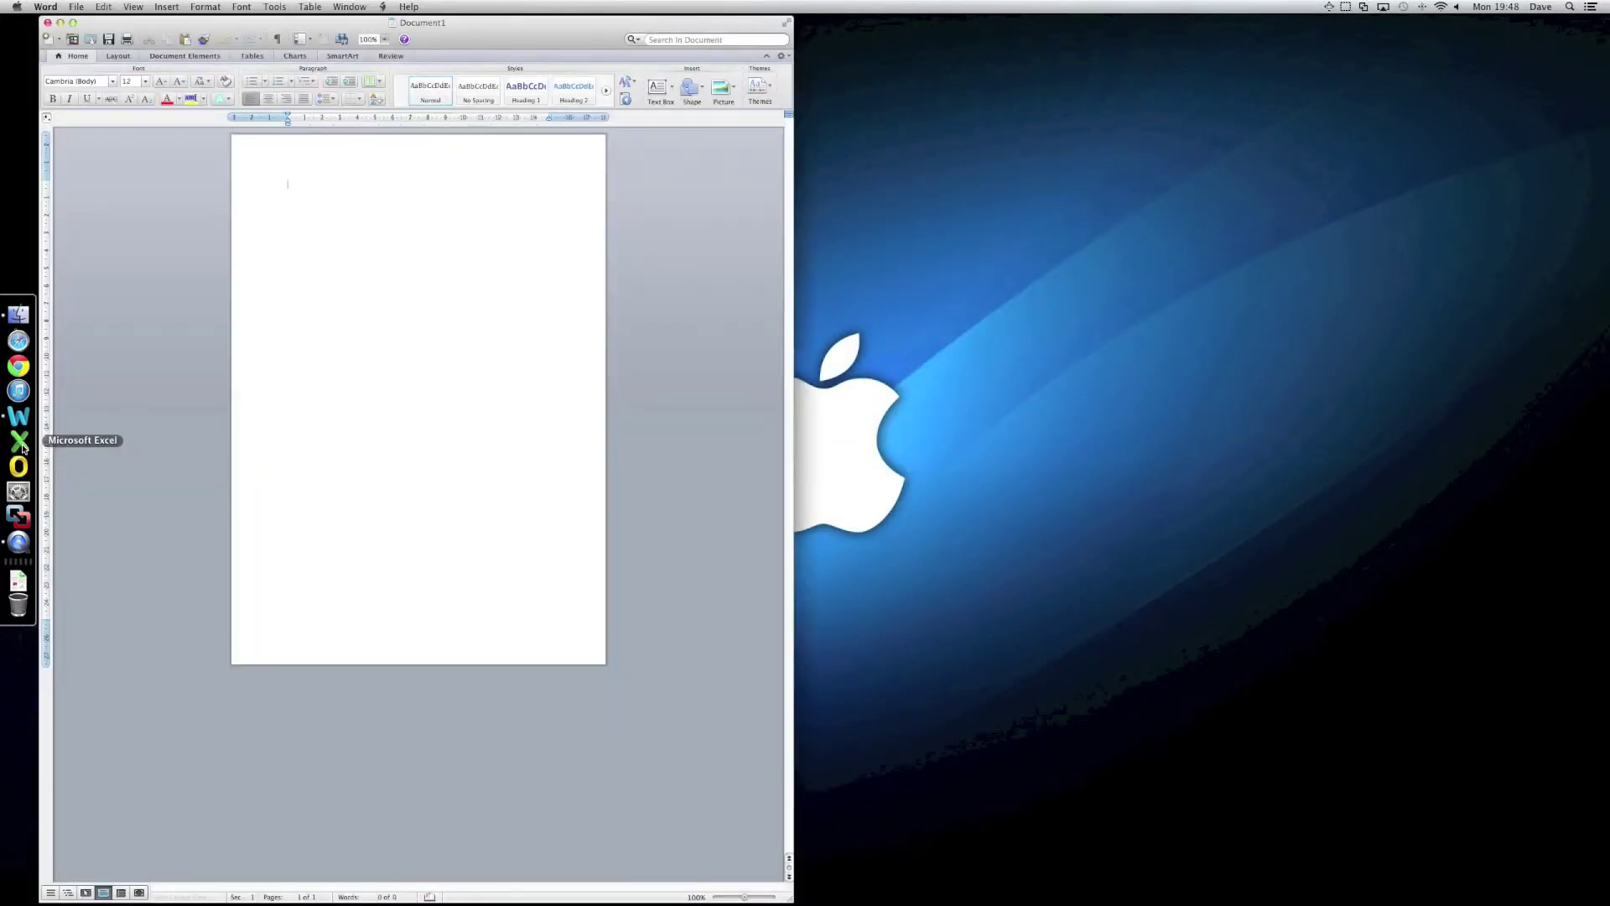
{"action": "left_click", "coordinate": [18, 441]}
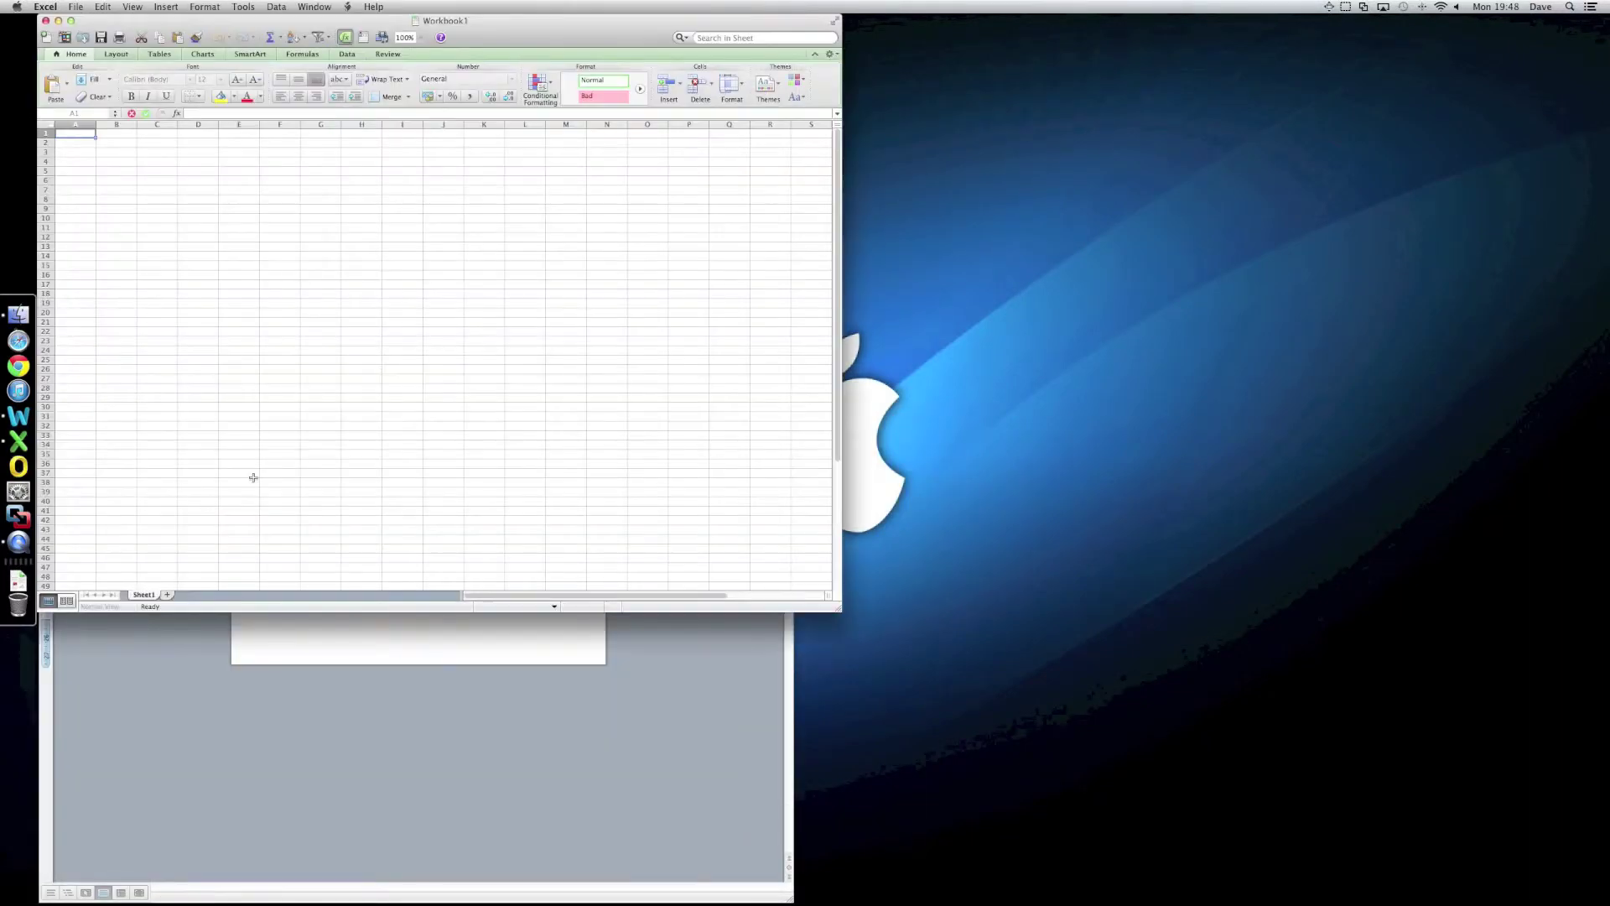
{"action": "left_click_drag", "start_coordinate": [491, 28], "coordinate": [812, 245]}
{"action": "key", "text": "super+q"}
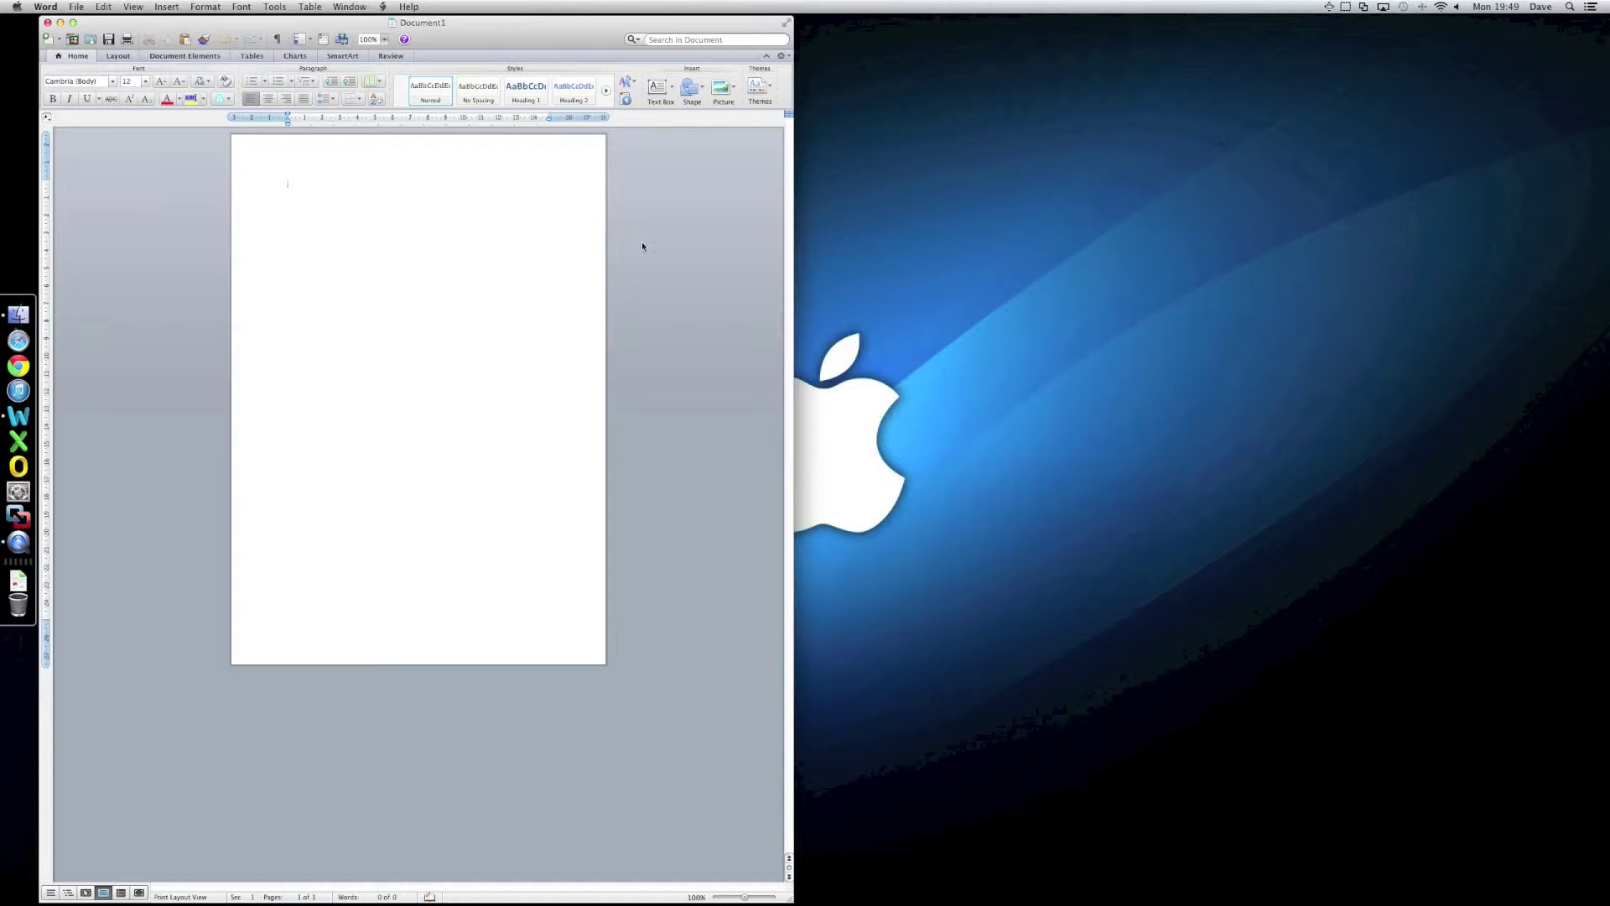
{"action": "key", "text": "super+h"}
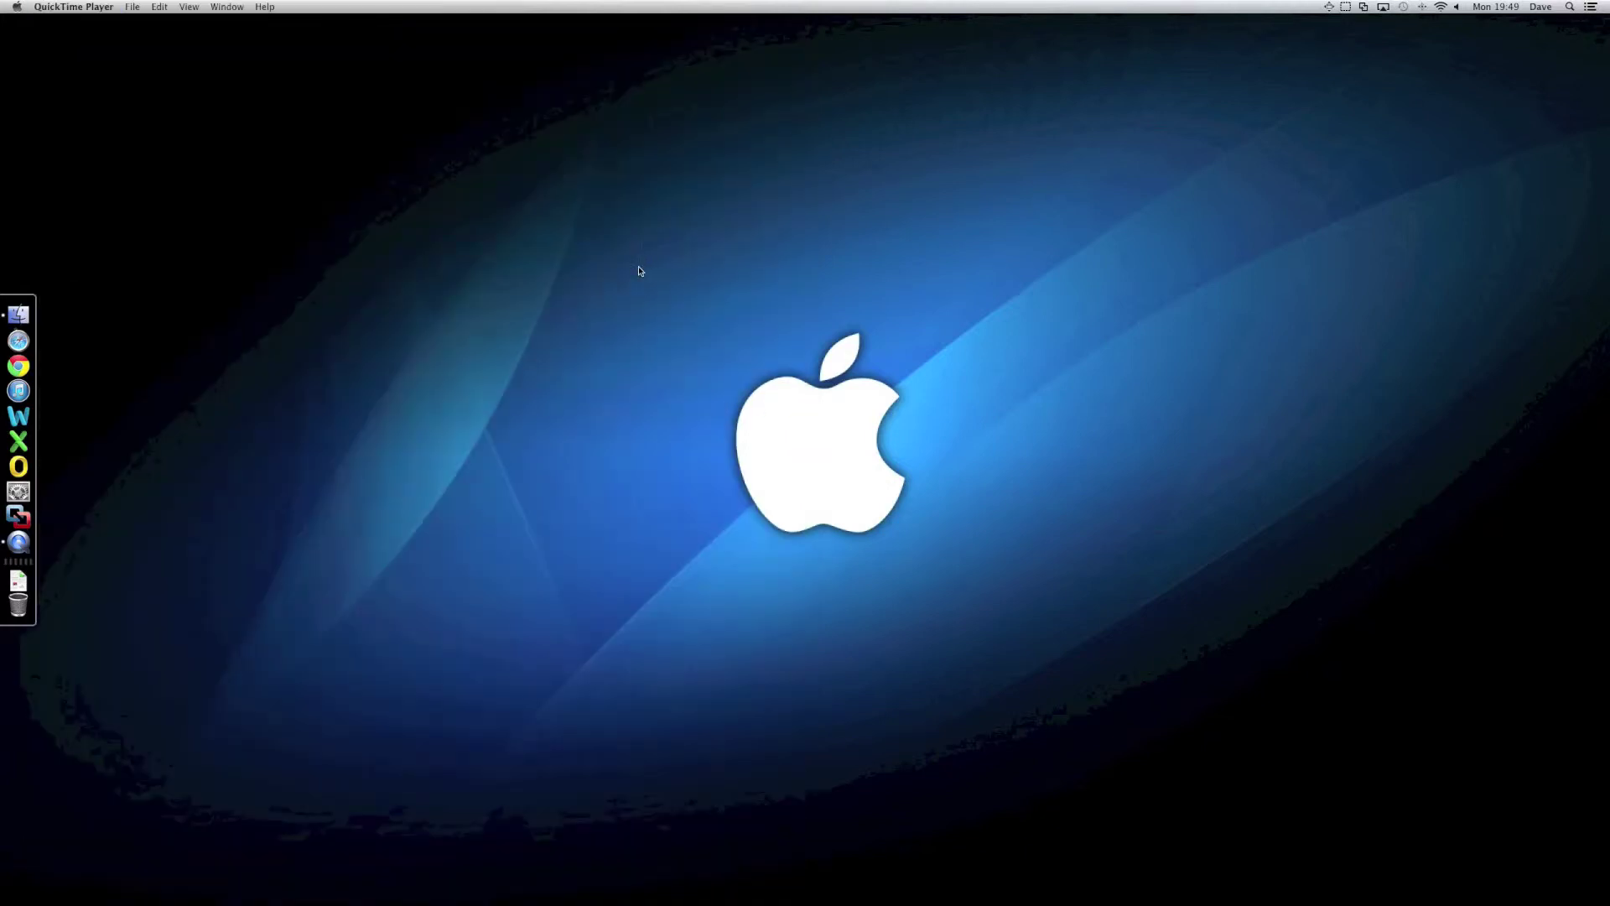
{"action": "left_click", "coordinate": [19, 516]}
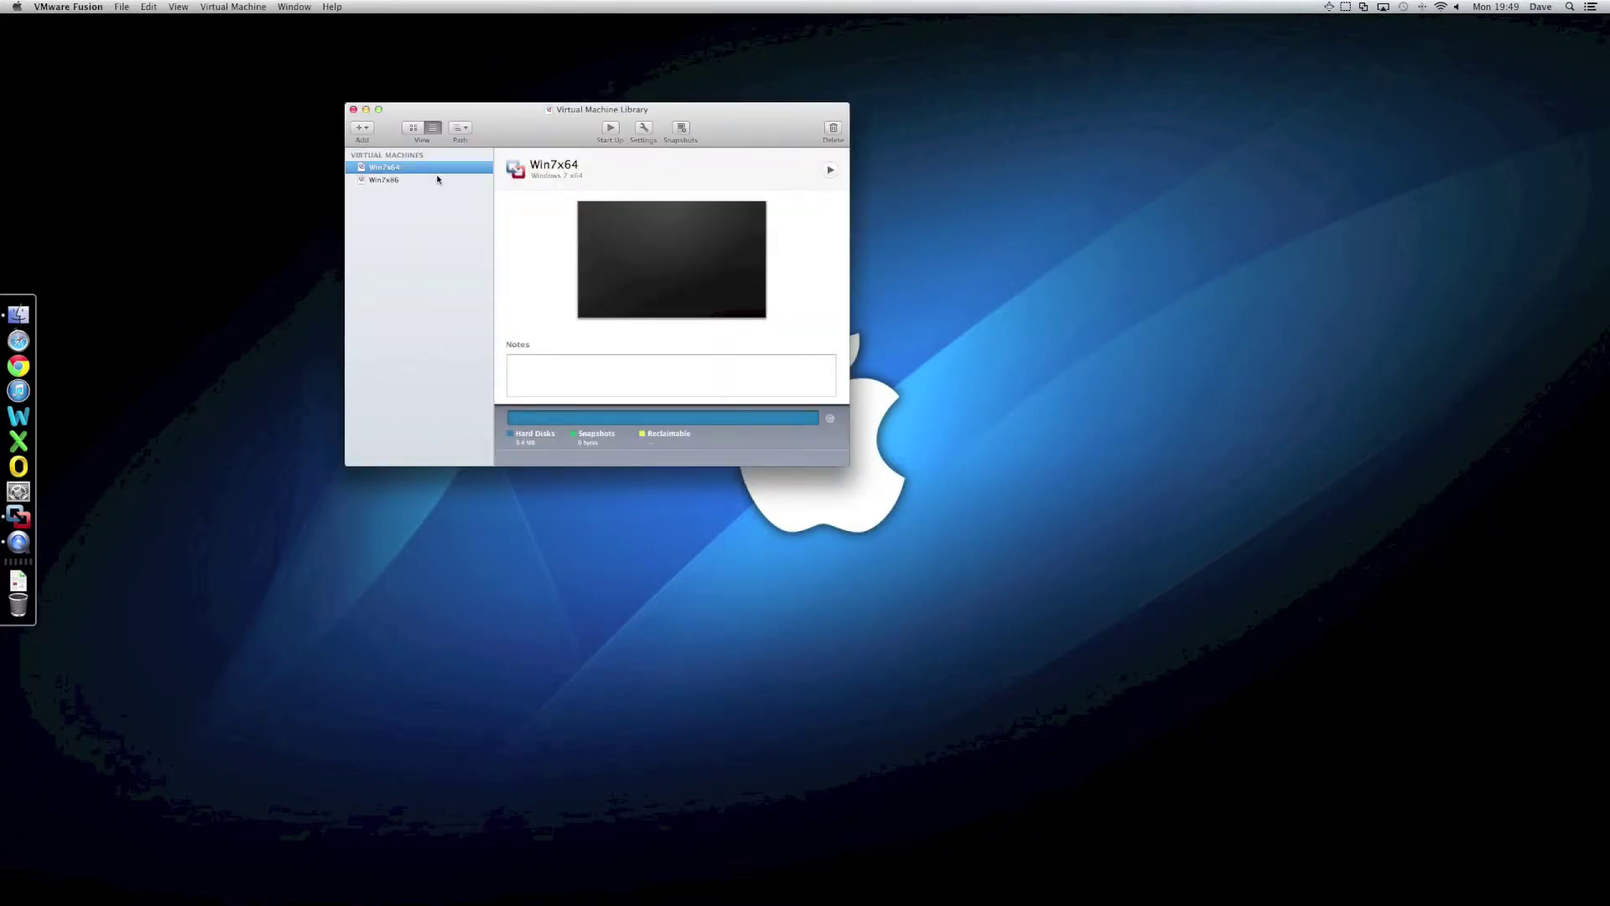
- Start up the Win7x64 VM, dismiss the missing CD-ROM warning, and centre its window
{"action": "right_click", "coordinate": [437, 173]}
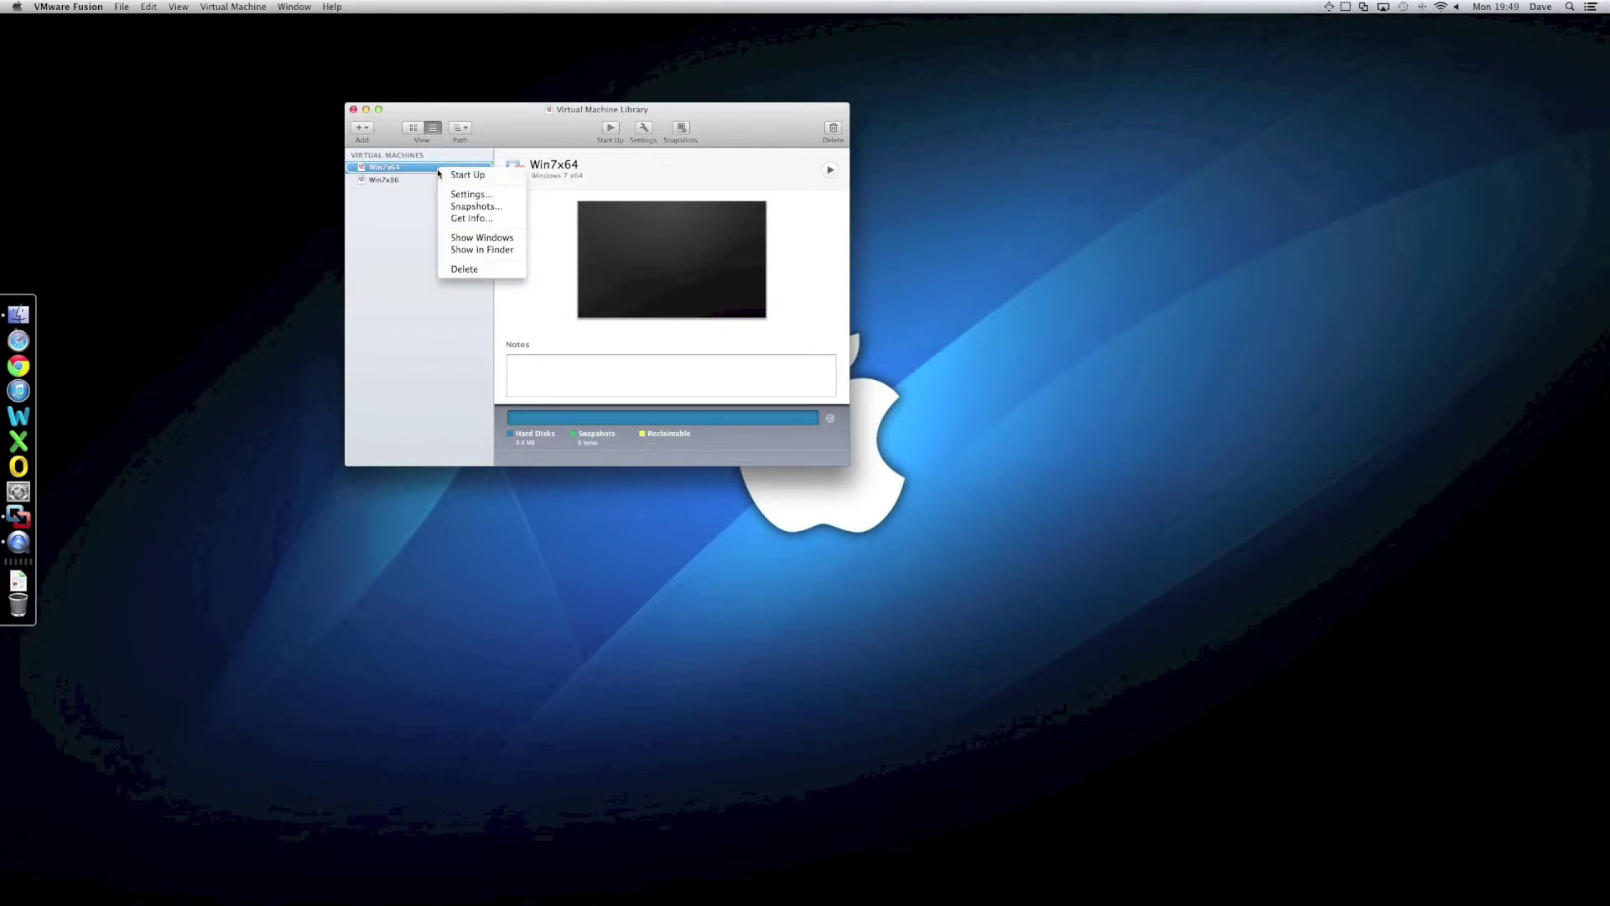
{"action": "left_click", "coordinate": [468, 178]}
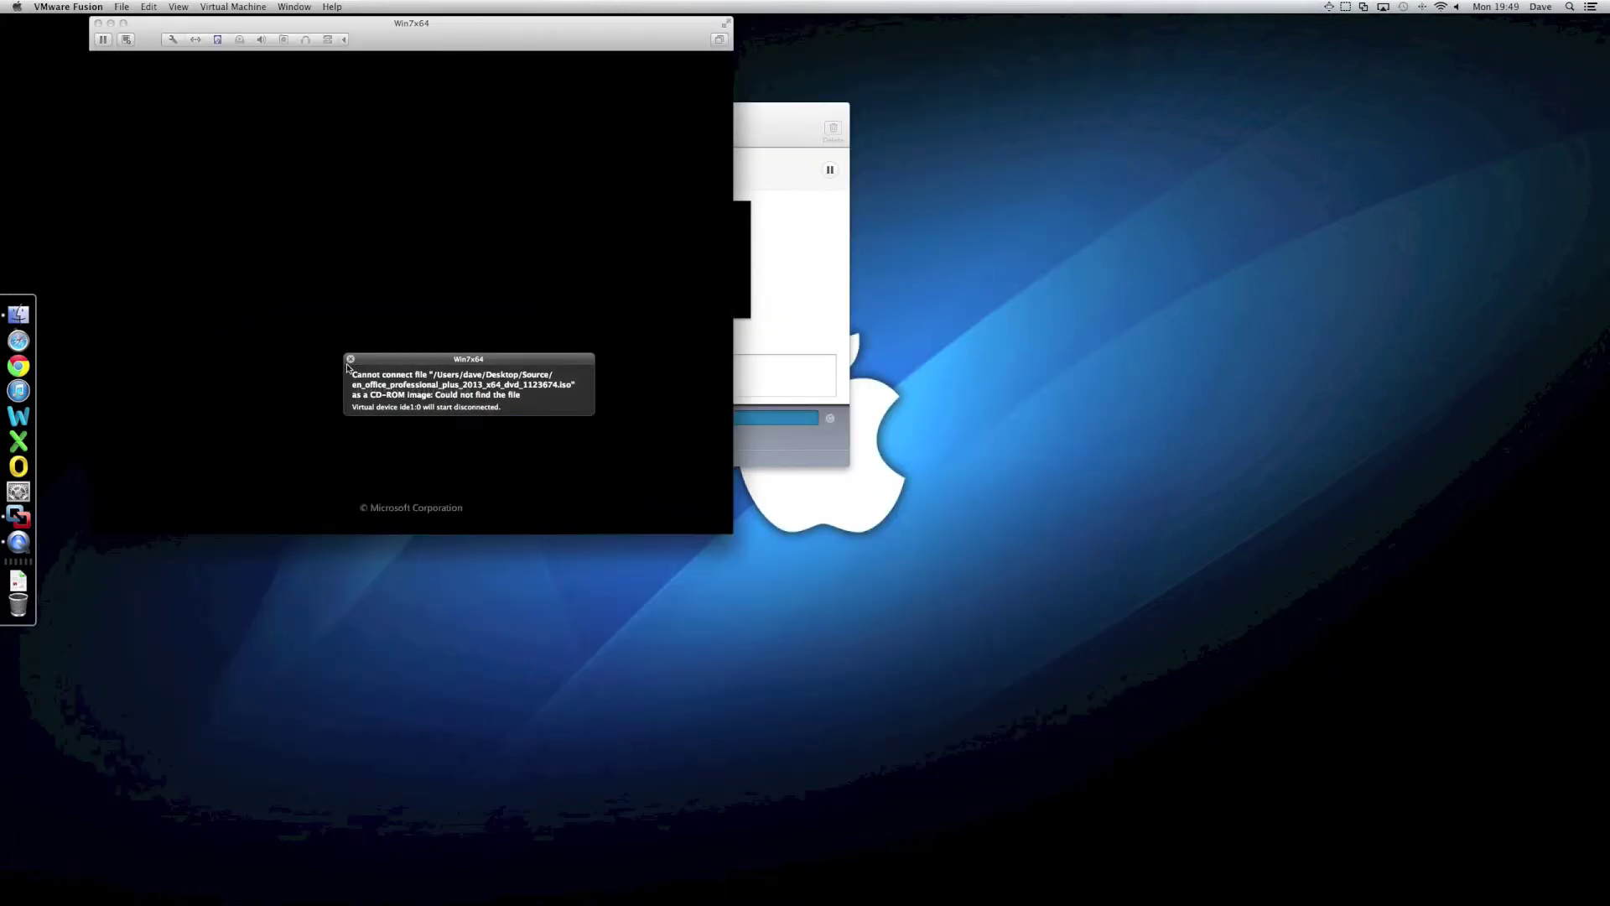
{"action": "left_click", "coordinate": [351, 359]}
{"action": "left_click_drag", "start_coordinate": [430, 38], "coordinate": [657, 168]}
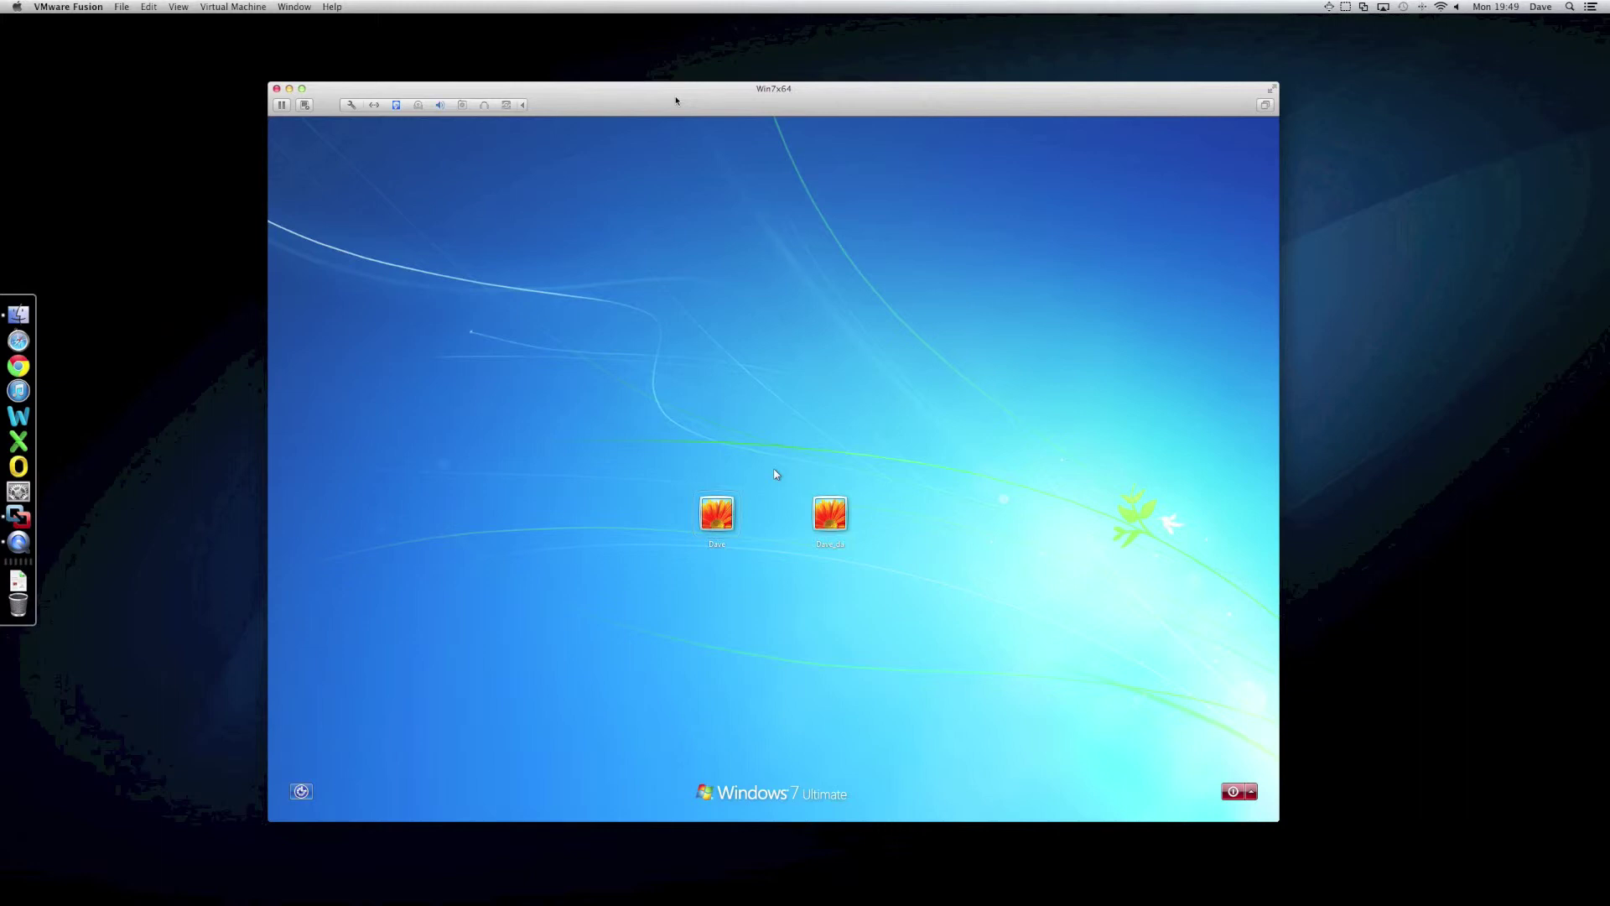
- Sign in to Windows 7 with the user account's password
{"action": "left_click", "coordinate": [773, 468]}
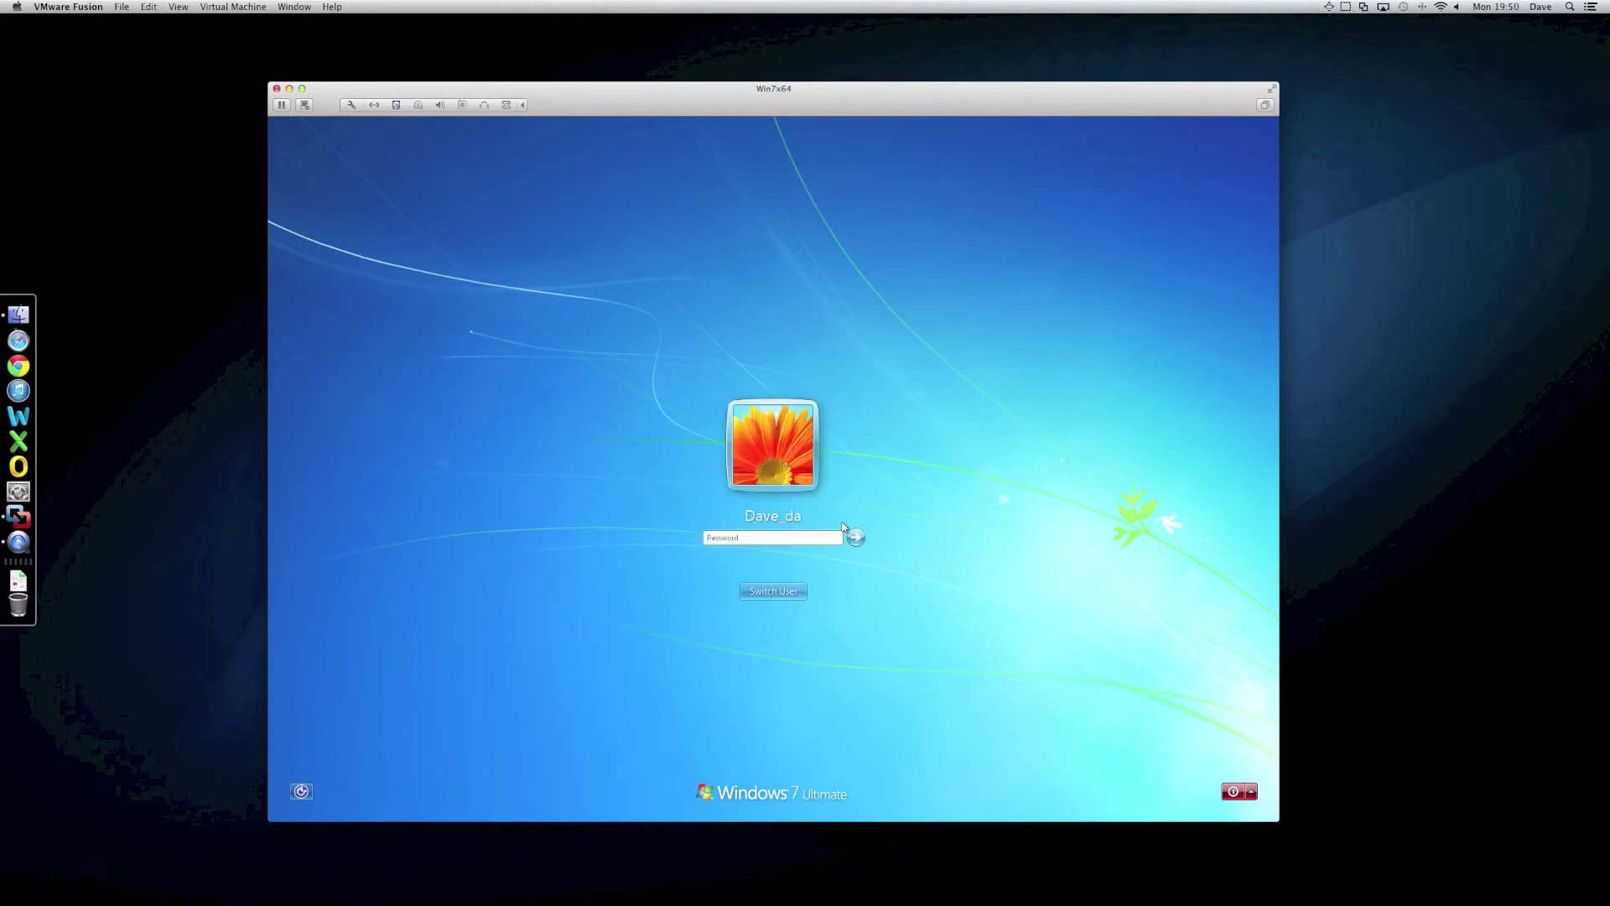
{"action": "type", "text": "•••••"}
{"action": "key", "text": "Return"}
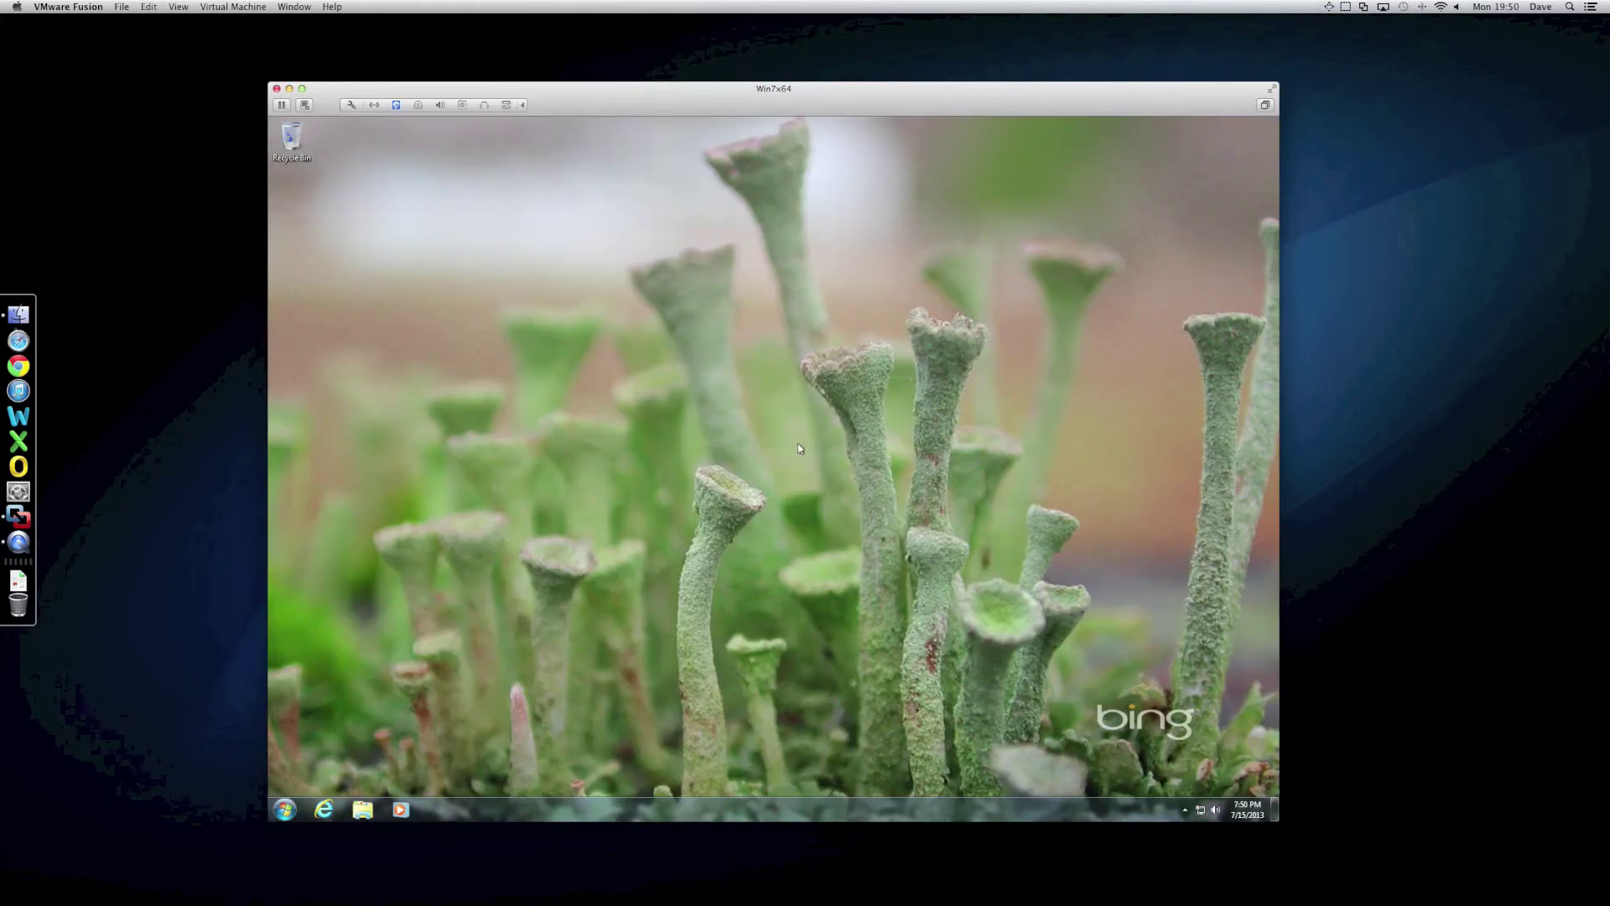
- View Computer's System properties (64-bit, 3.00 GB RAM) and briefly check Task Manager
{"action": "left_click", "coordinate": [361, 810]}
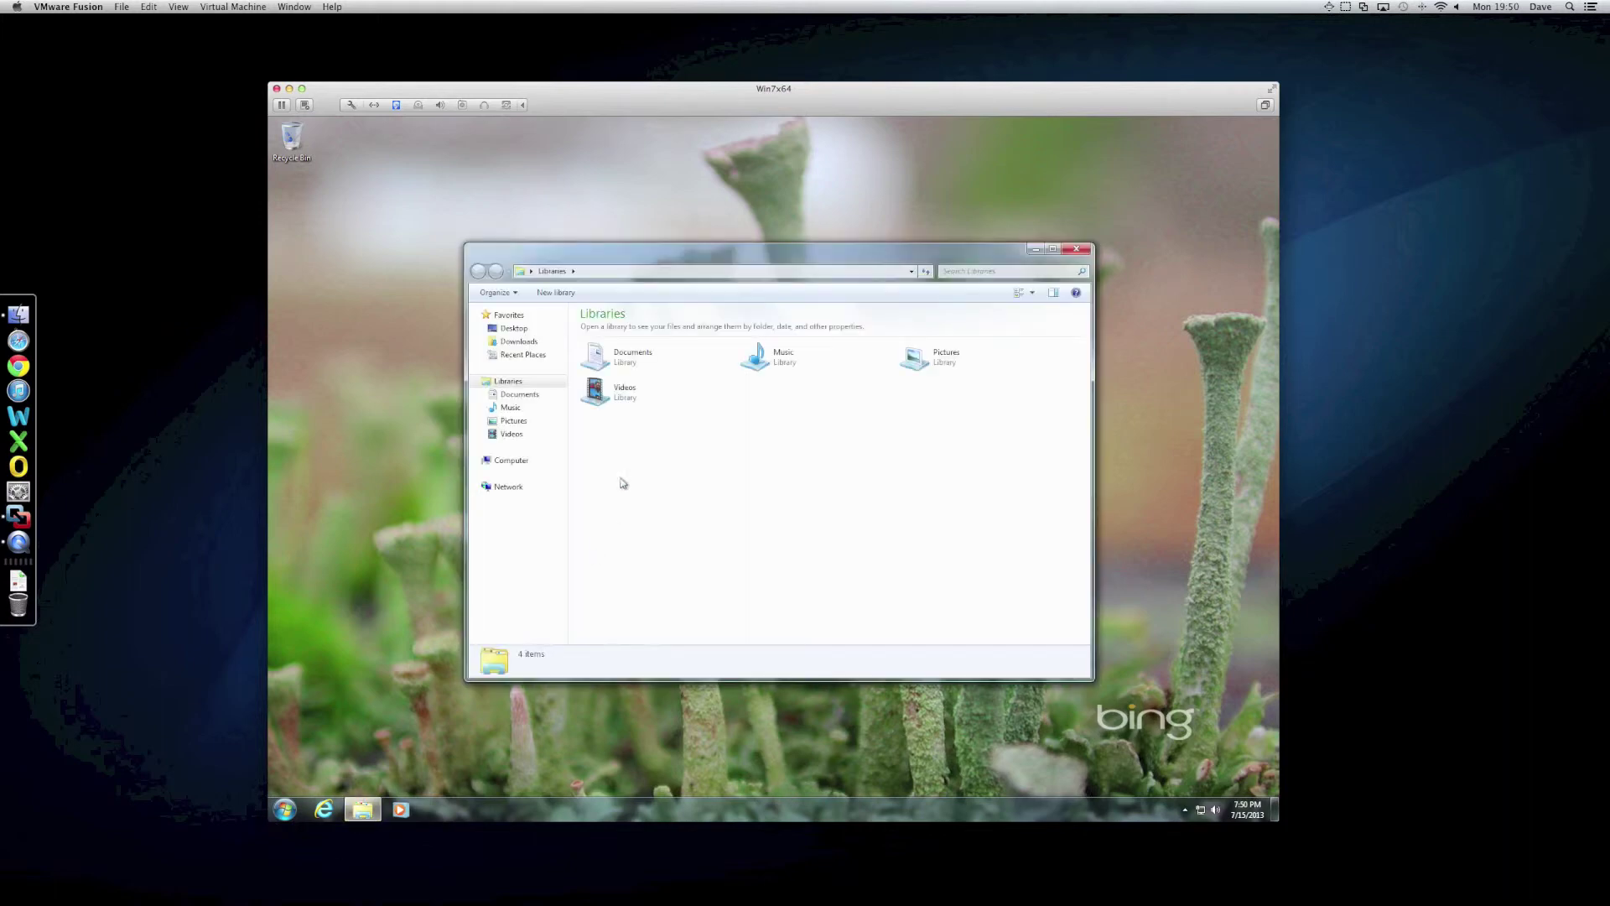
{"action": "right_click", "coordinate": [516, 461]}
{"action": "left_click", "coordinate": [592, 605]}
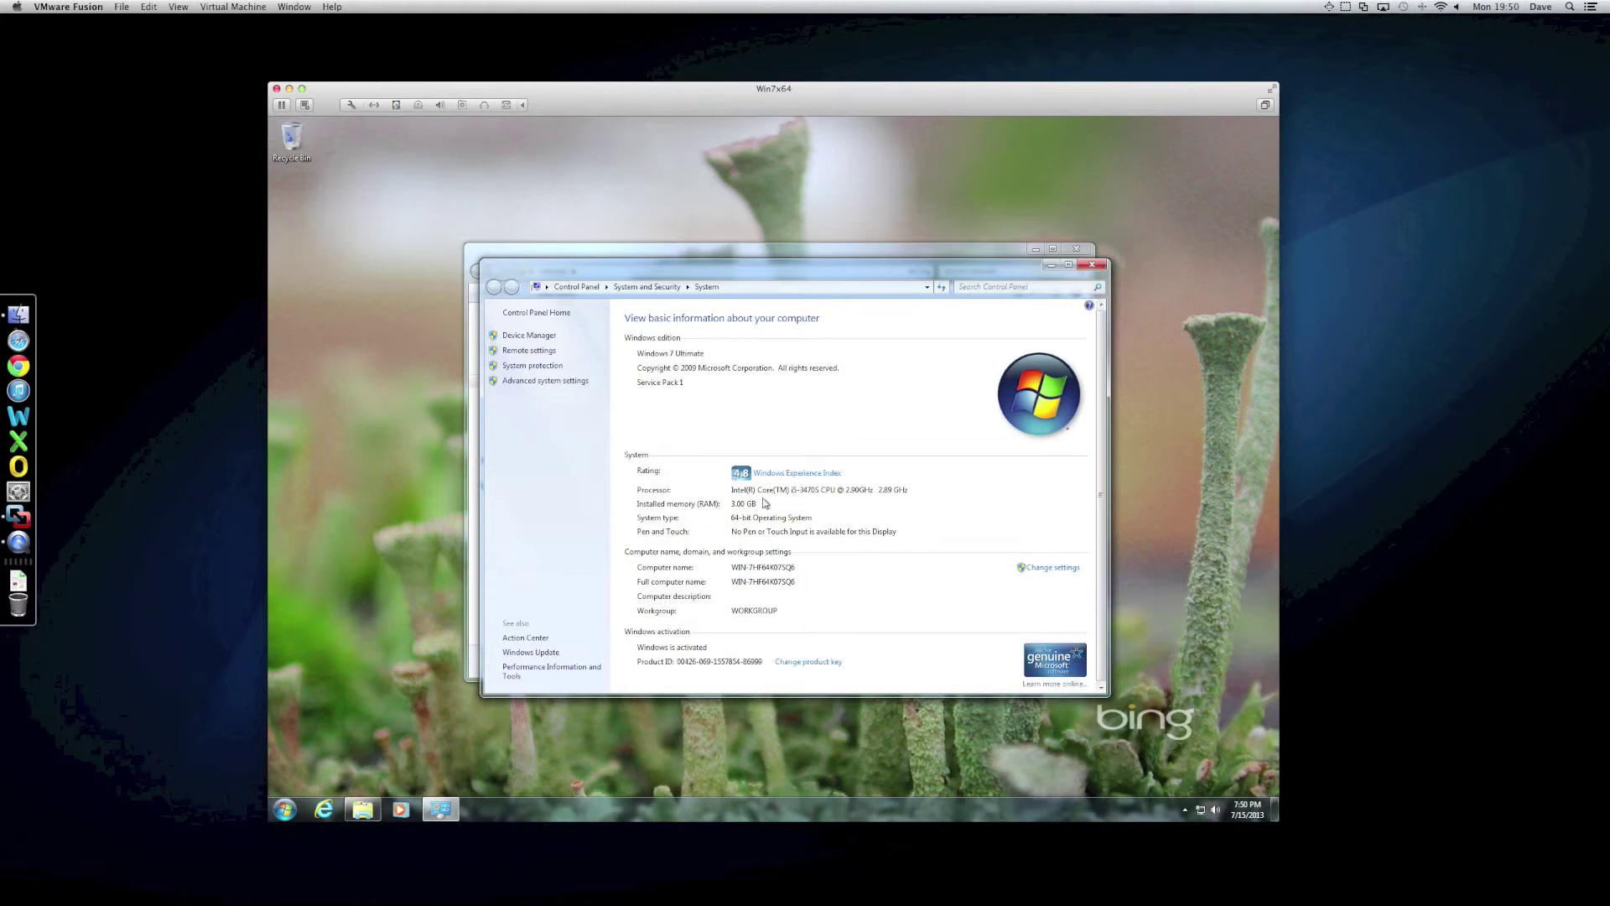
{"action": "right_click", "coordinate": [822, 810]}
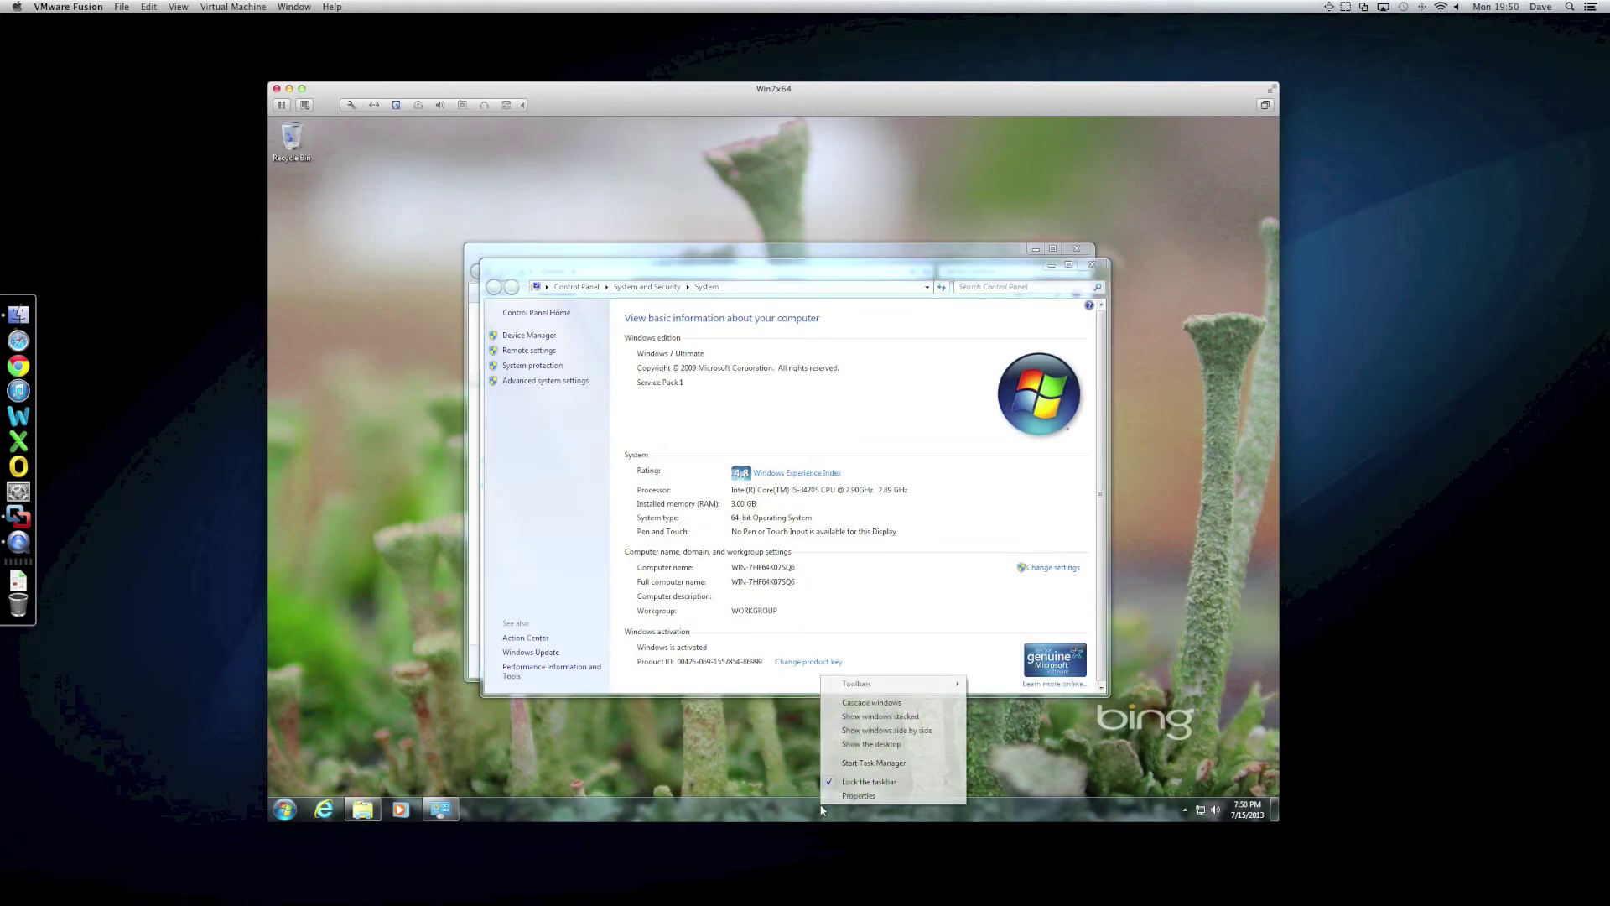
{"action": "left_click", "coordinate": [844, 765]}
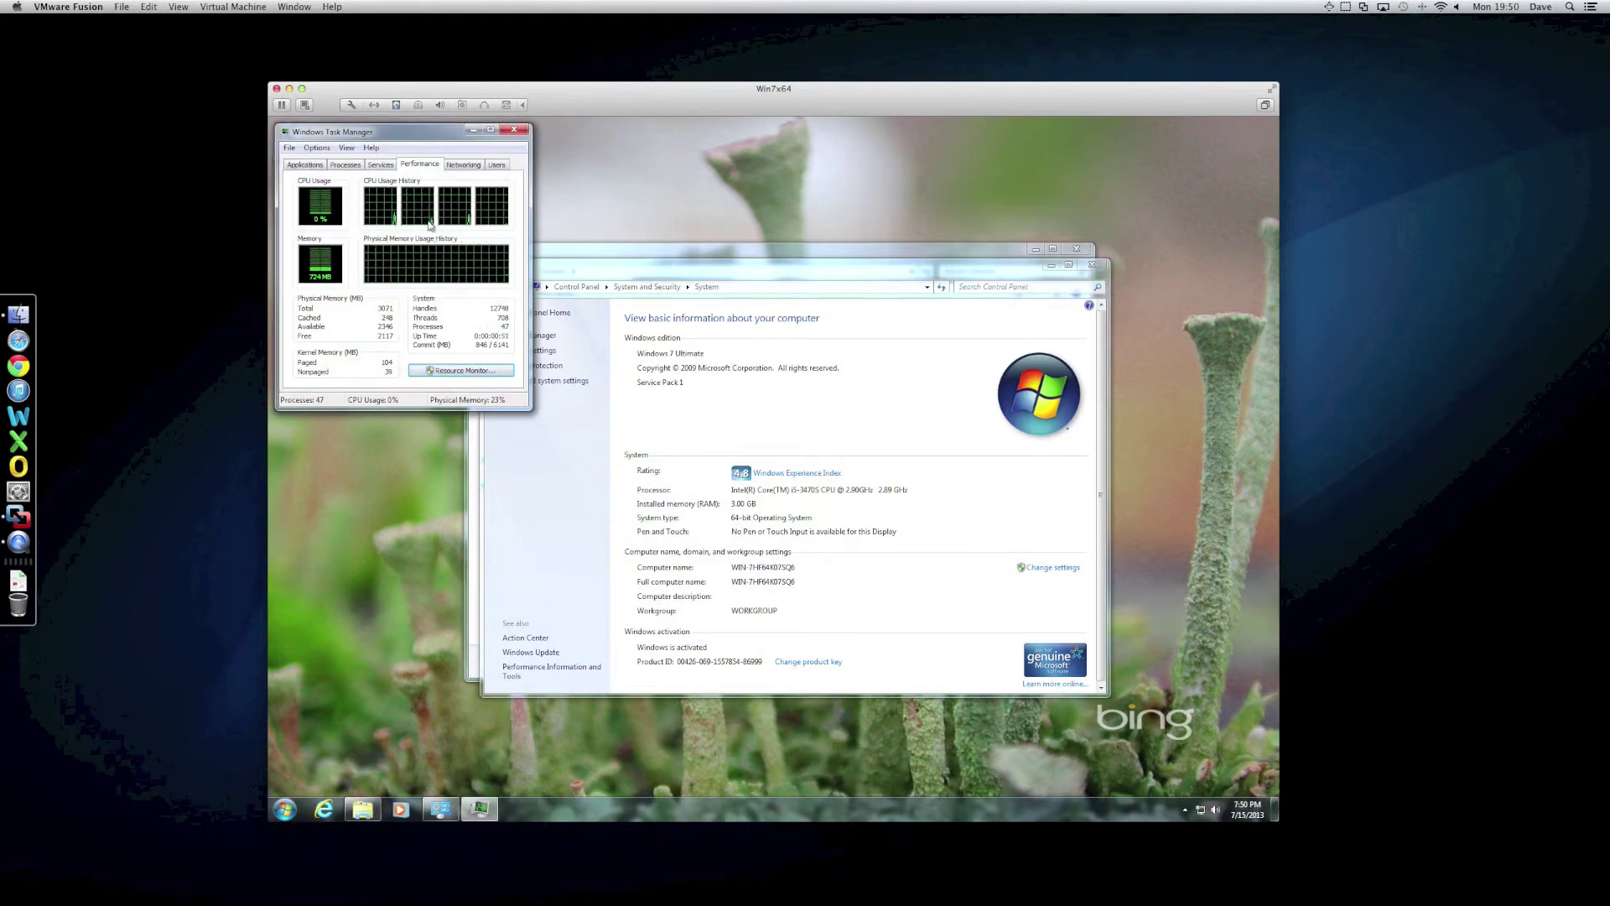
{"action": "left_click", "coordinate": [515, 131]}
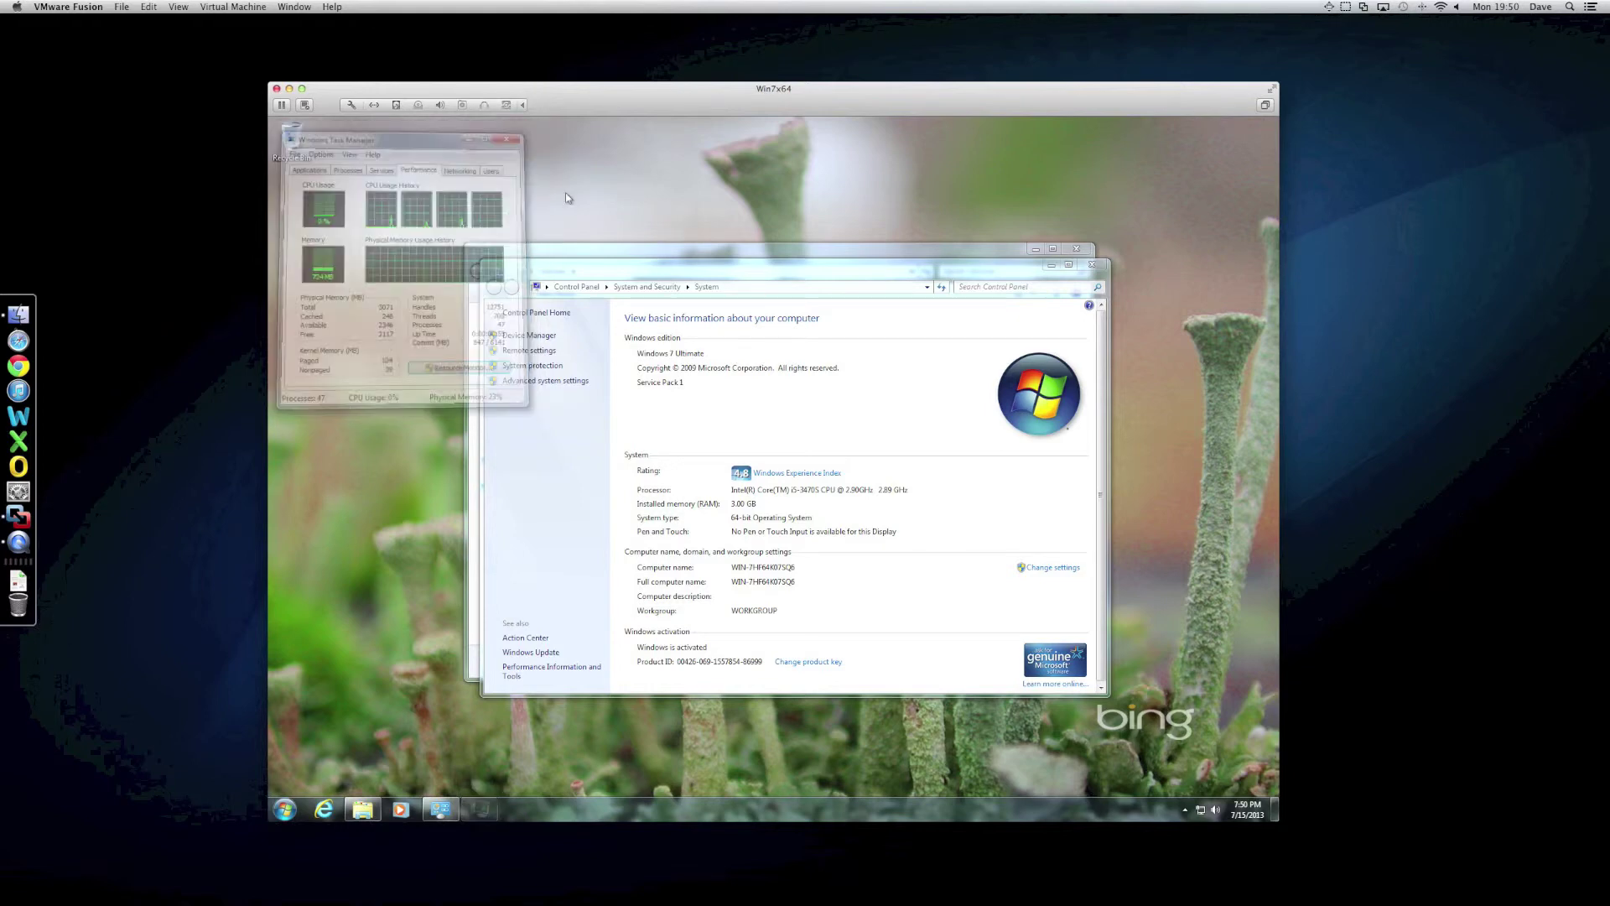
- Re-run the Windows Experience Index, raising the base score from 4.8 to 5.7, then close it
{"action": "left_click", "coordinate": [830, 482]}
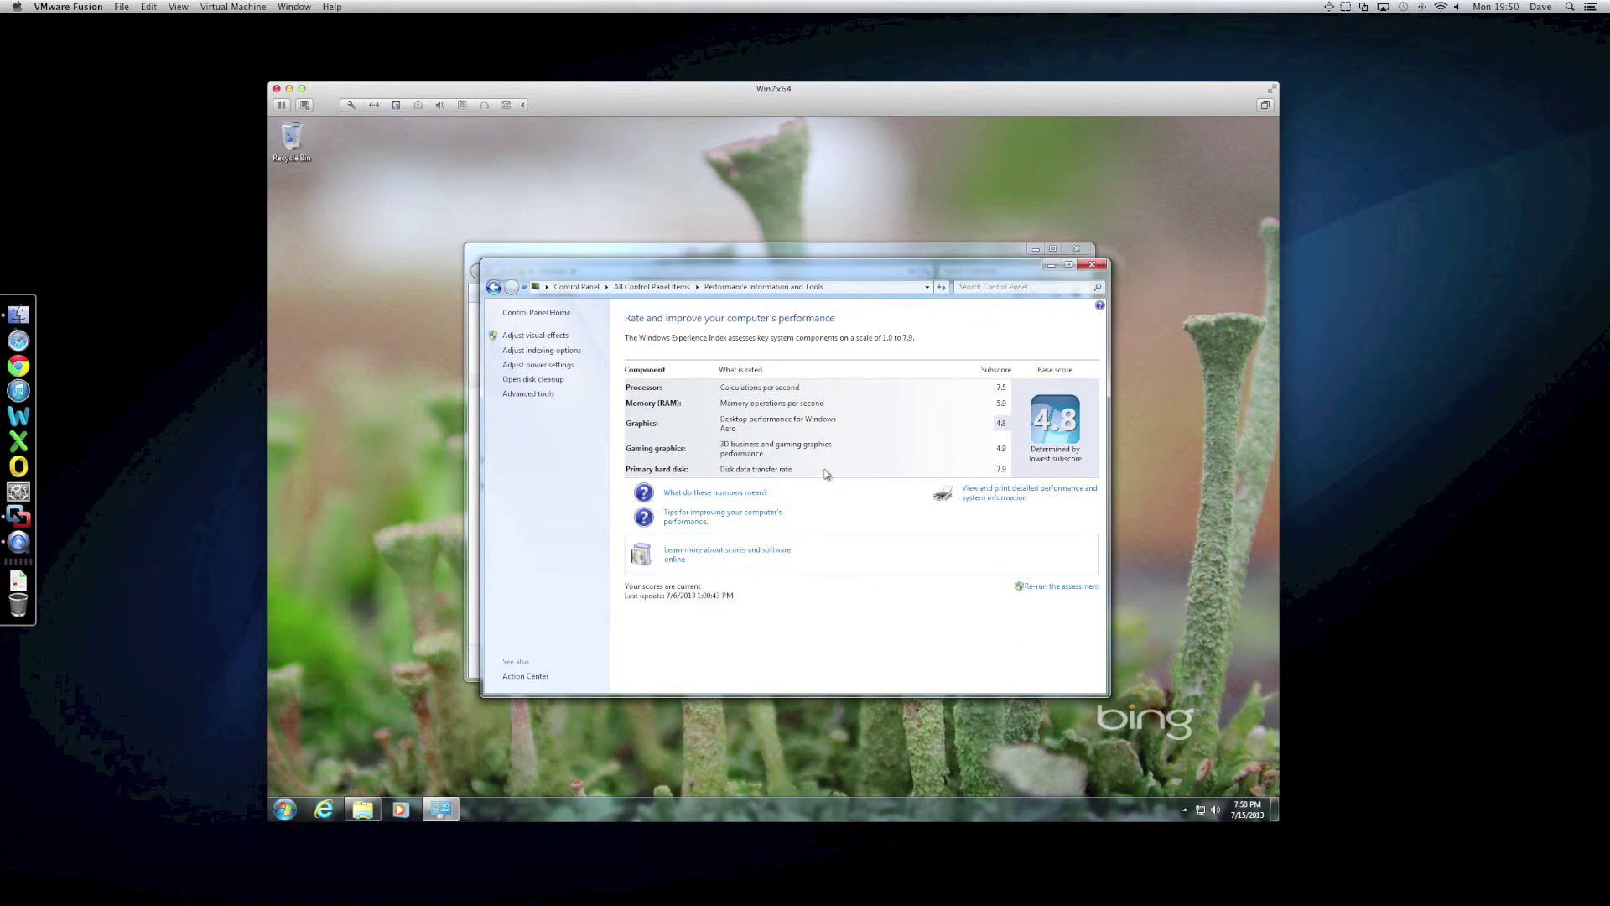
{"action": "left_click", "coordinate": [1056, 588]}
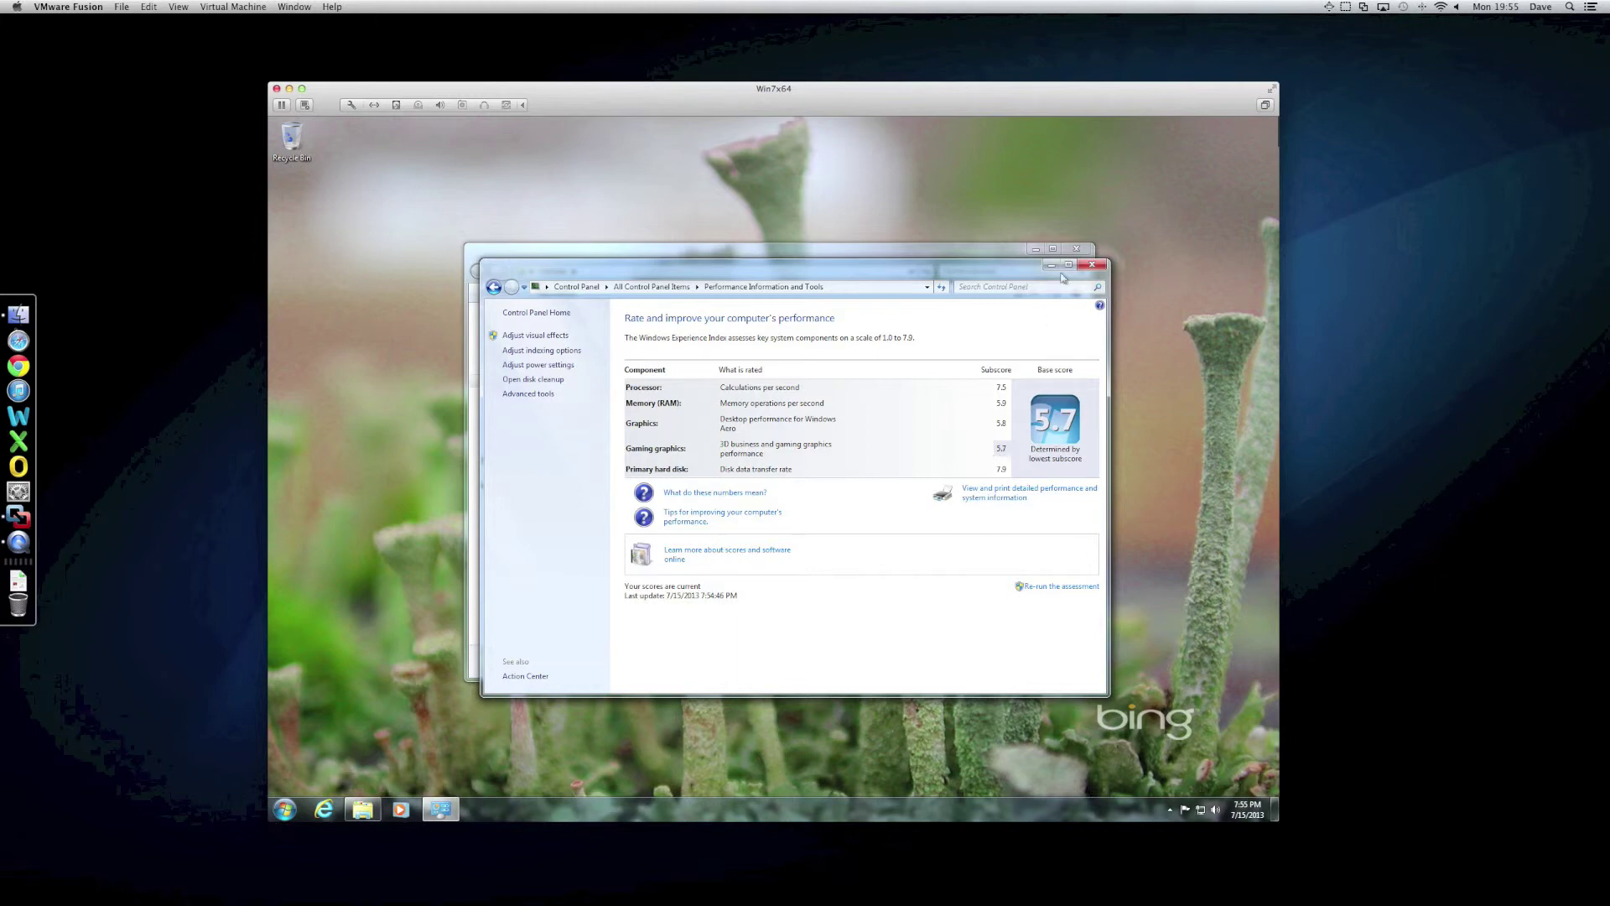
{"action": "left_click", "coordinate": [1090, 265]}
- Close Libraries and open a blank Excel 2013 workbook via Start menu search
{"action": "left_click", "coordinate": [1067, 251]}
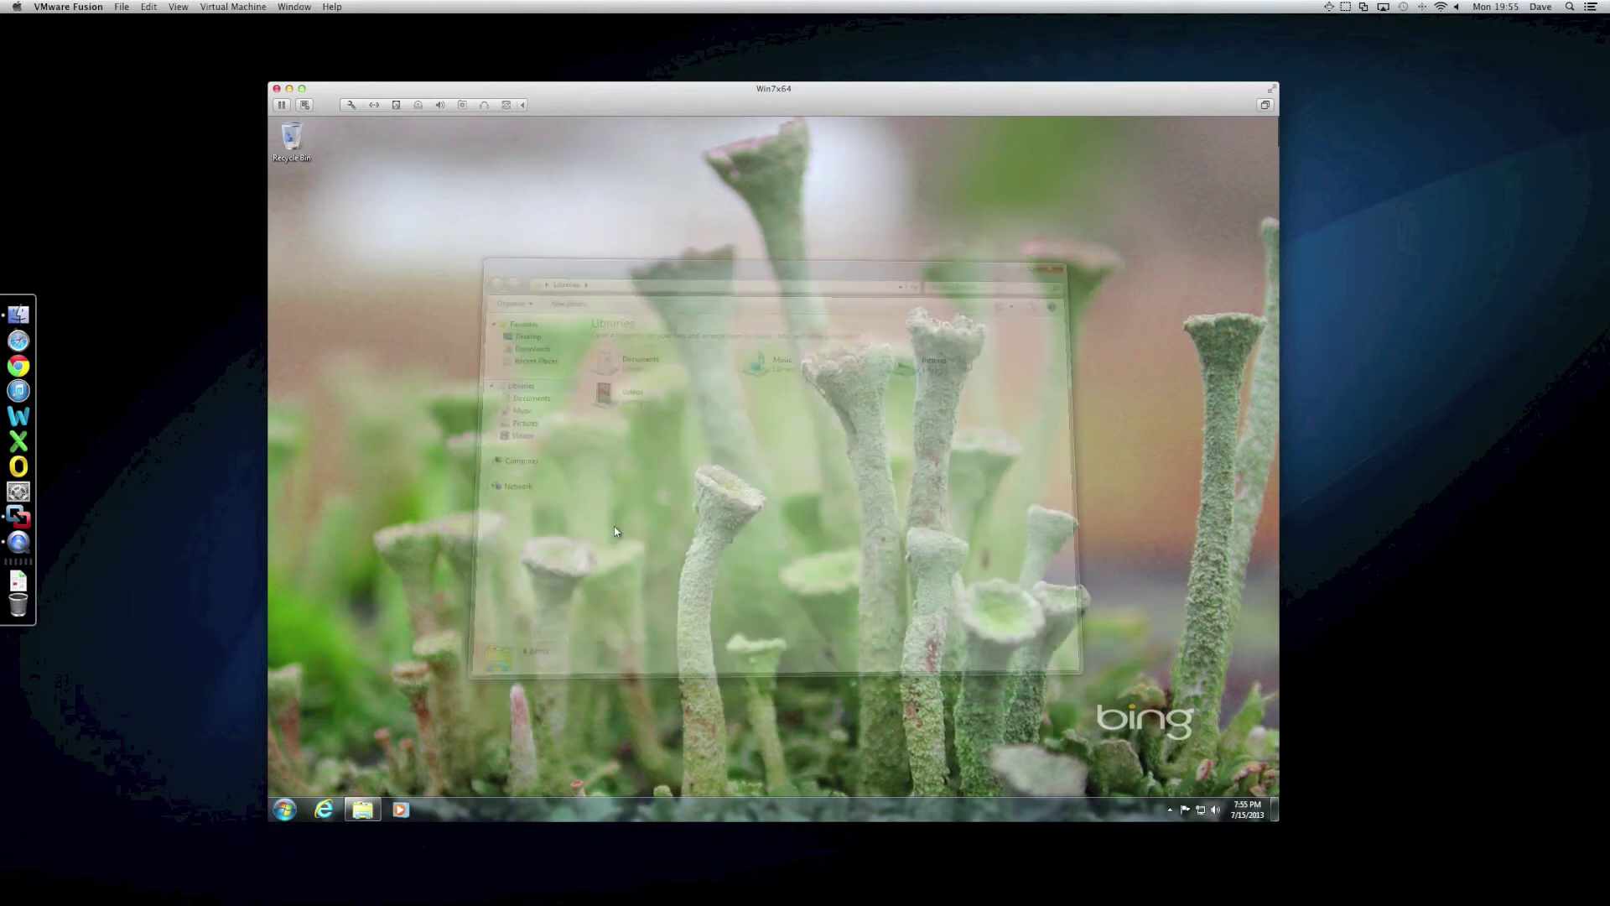
{"action": "key", "text": "super"}
{"action": "type", "text": "excel"}
{"action": "key", "text": "Return"}
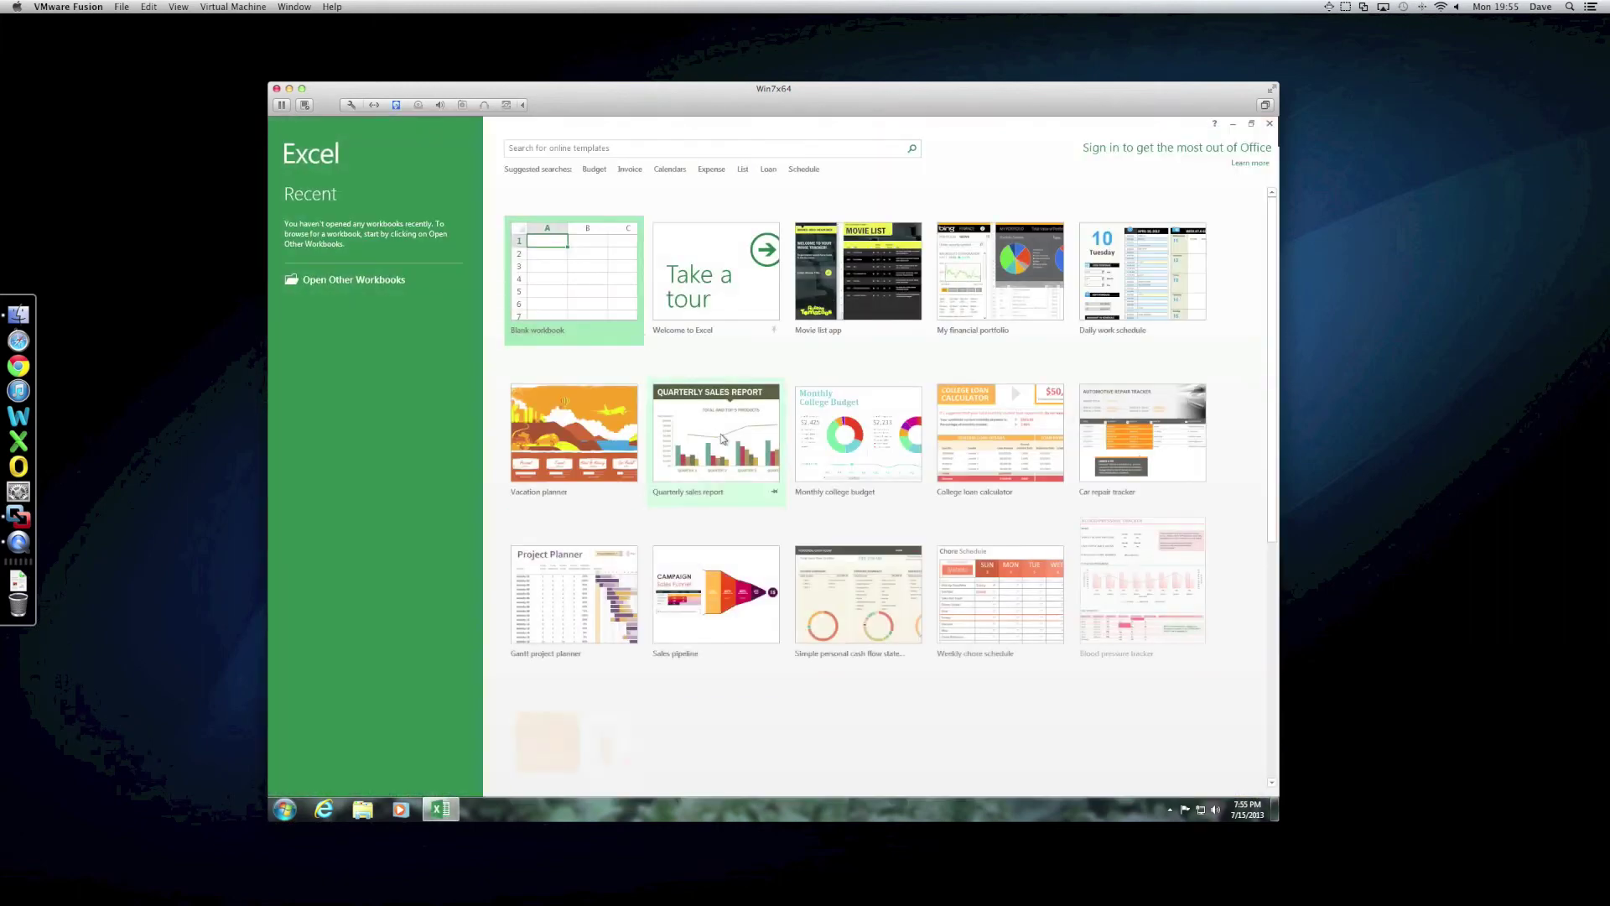
{"action": "key", "text": "Escape"}
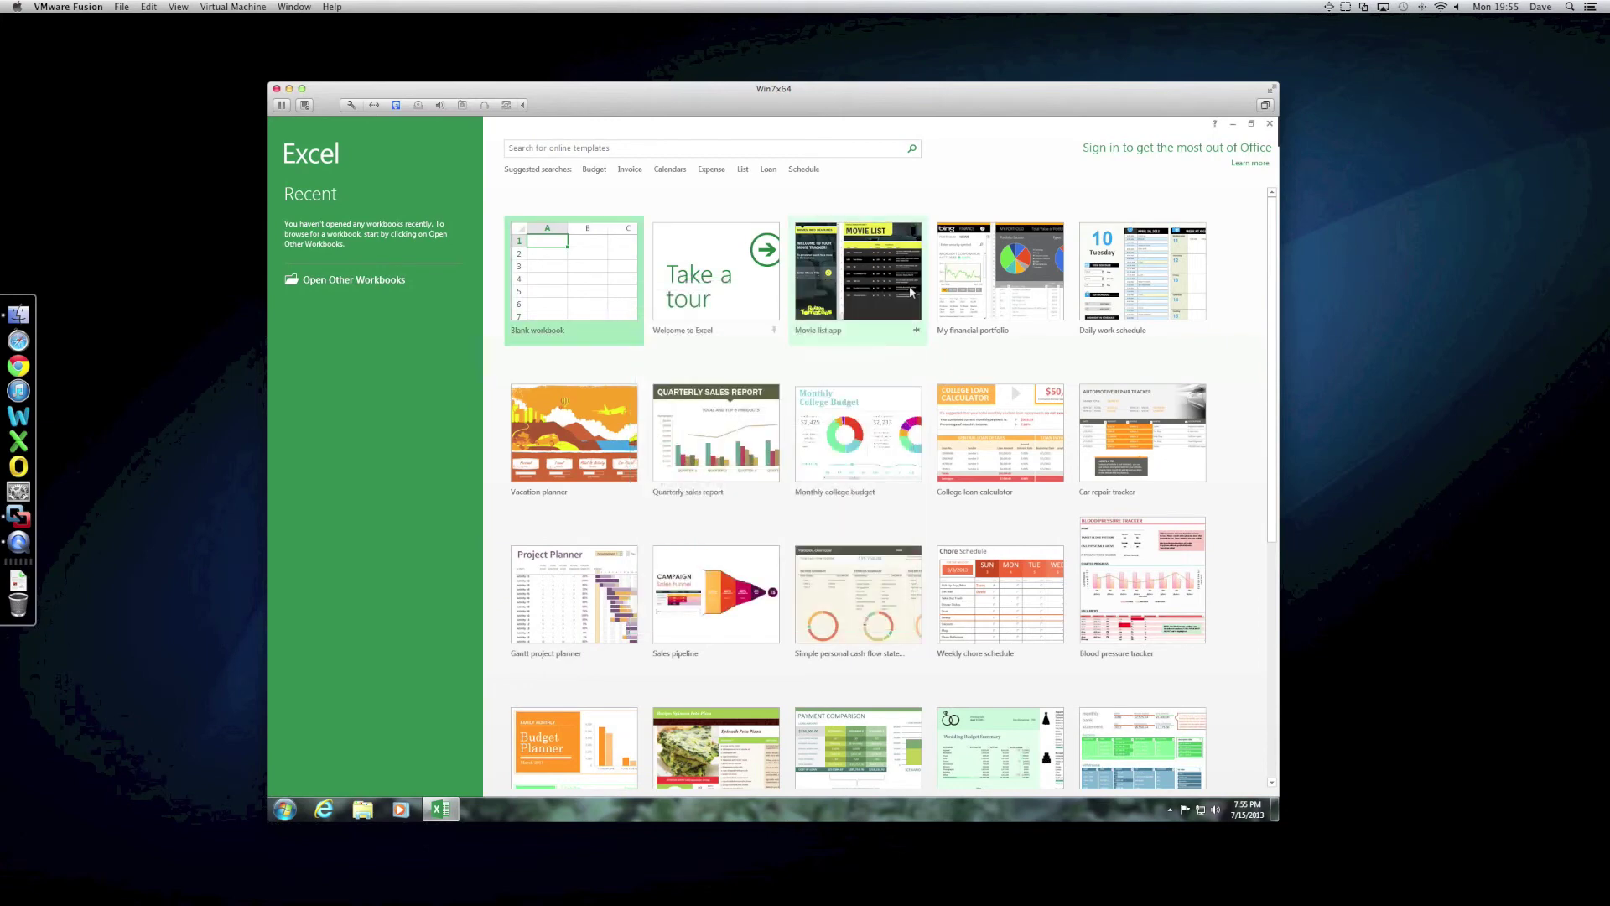
{"action": "left_click", "coordinate": [537, 274]}
{"action": "left_click", "coordinate": [622, 444]}
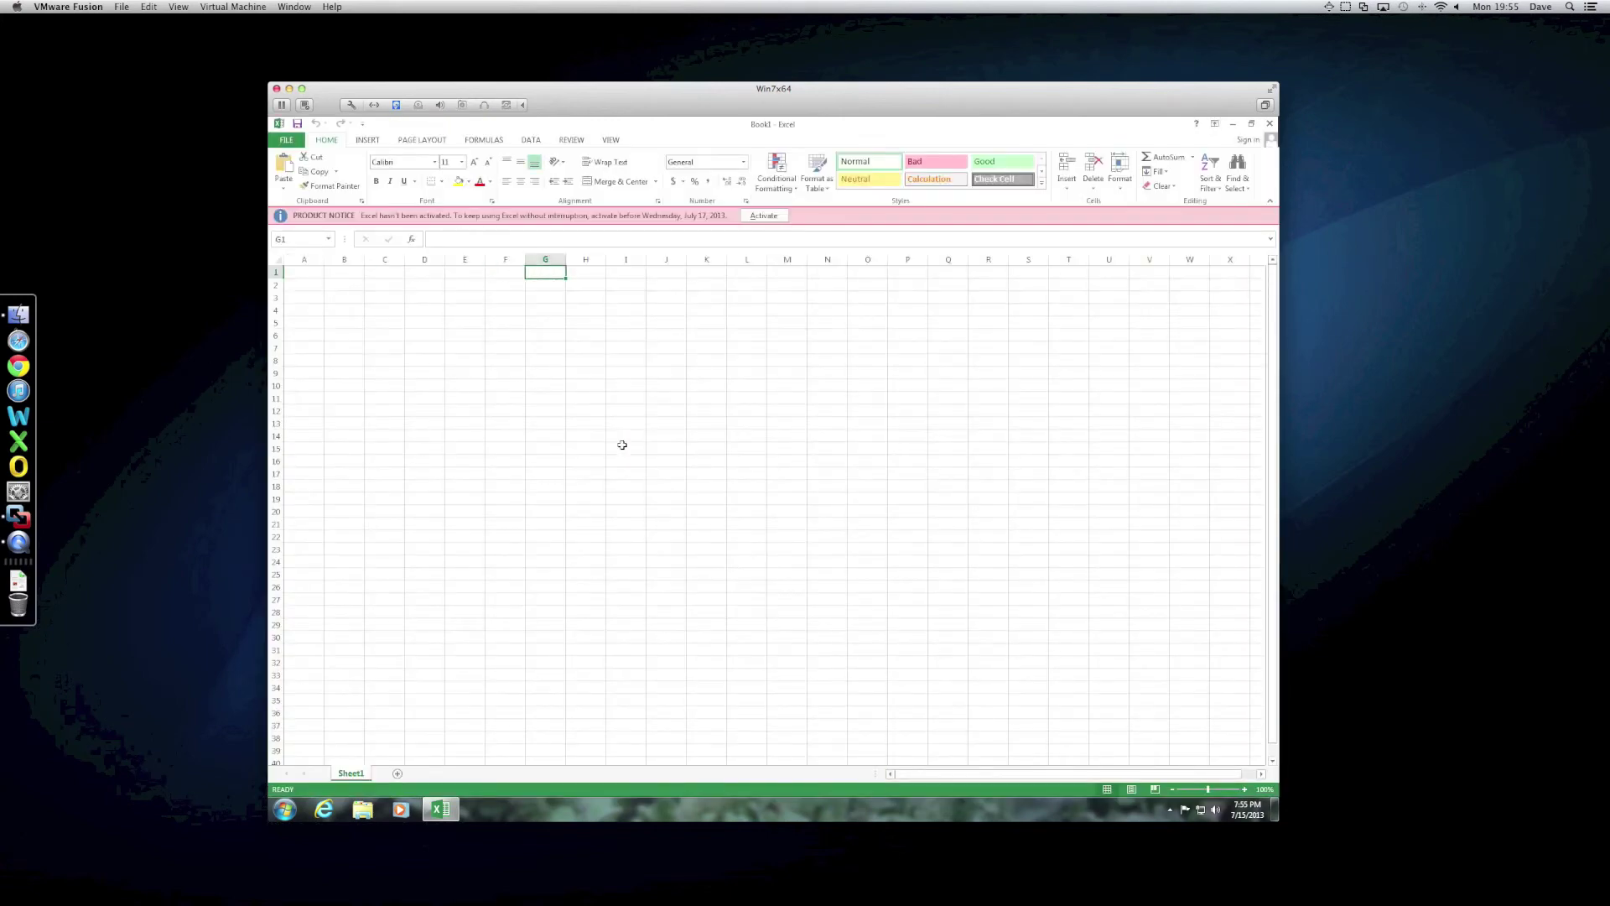
- Launch Word 2013 from the Start menu and dismiss its activation prompt
{"action": "key", "text": "super"}
{"action": "type", "text": "magnifier"}
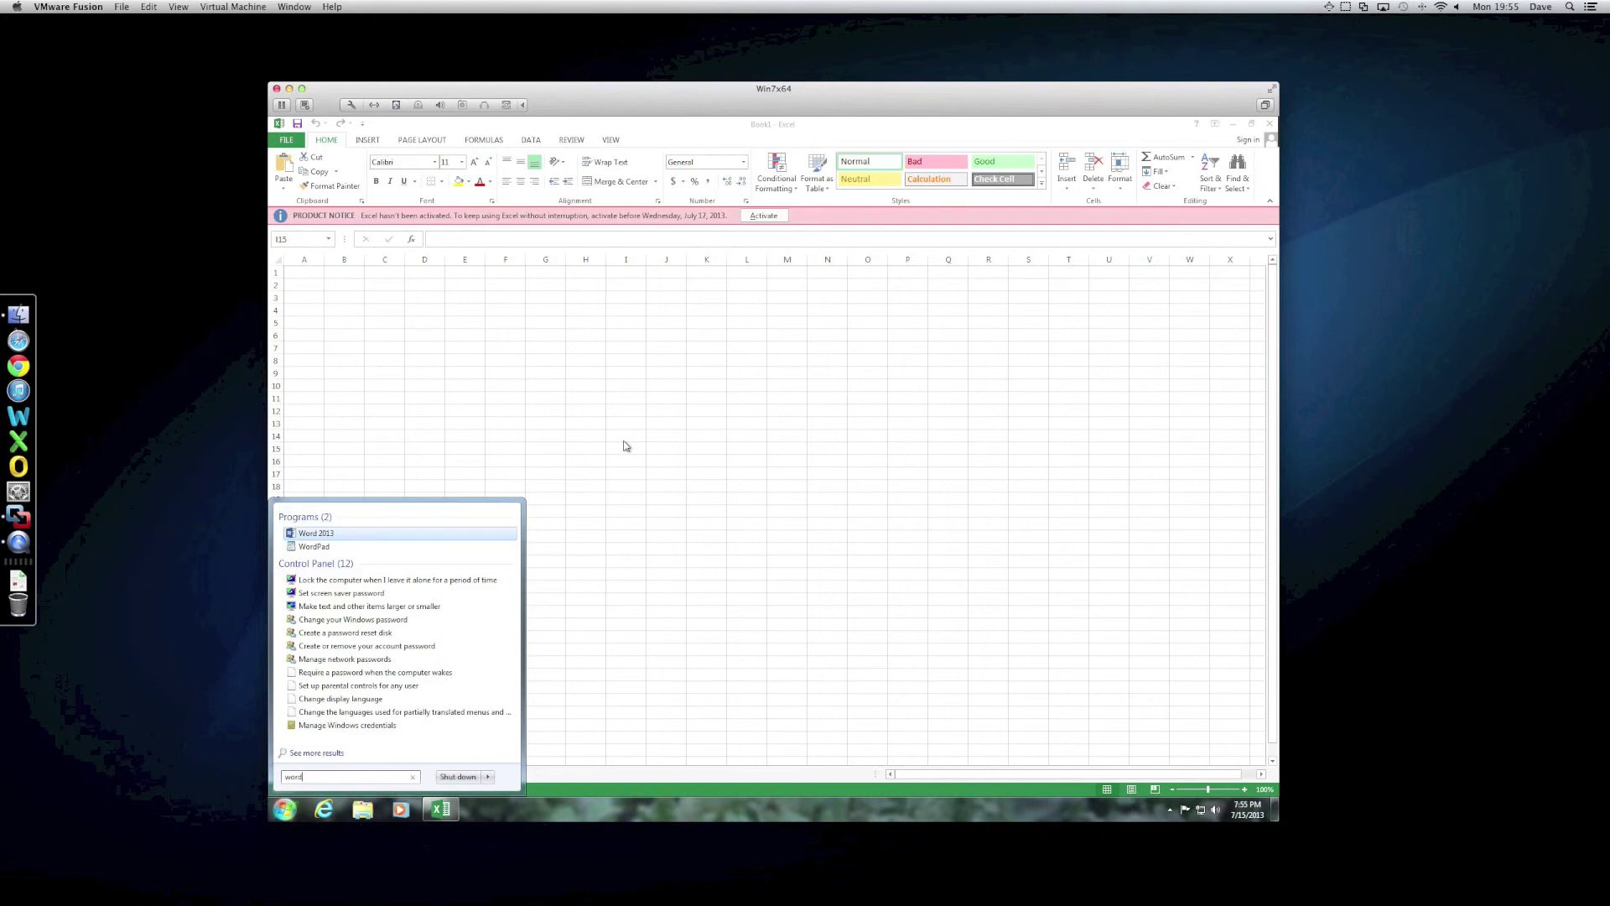
{"action": "key", "text": "Return"}
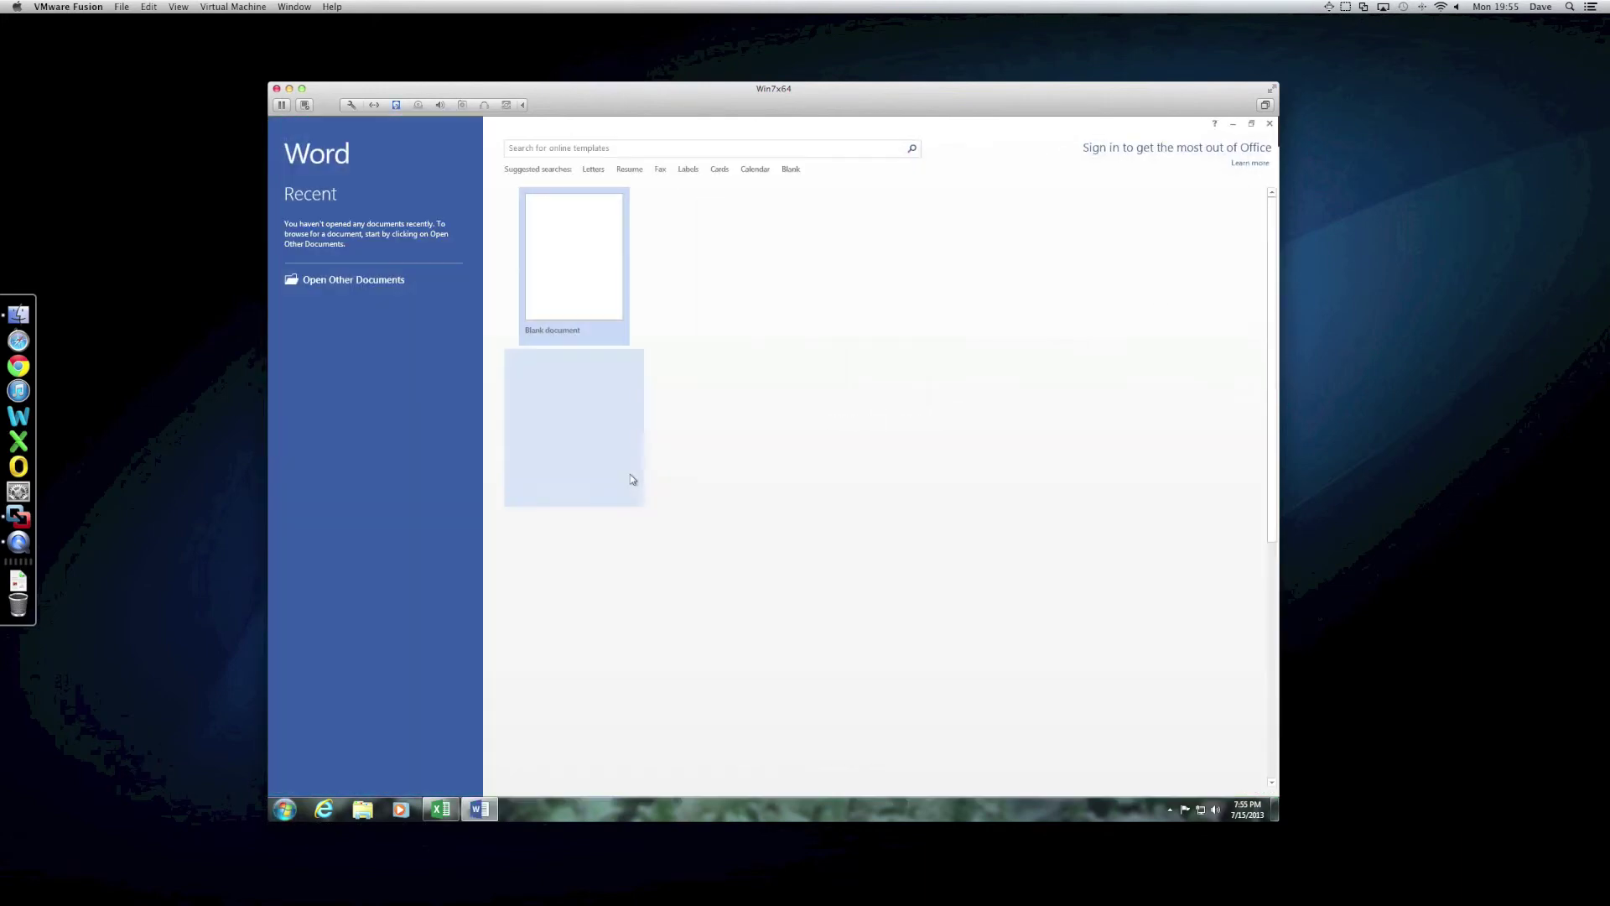
{"action": "left_click", "coordinate": [910, 286]}
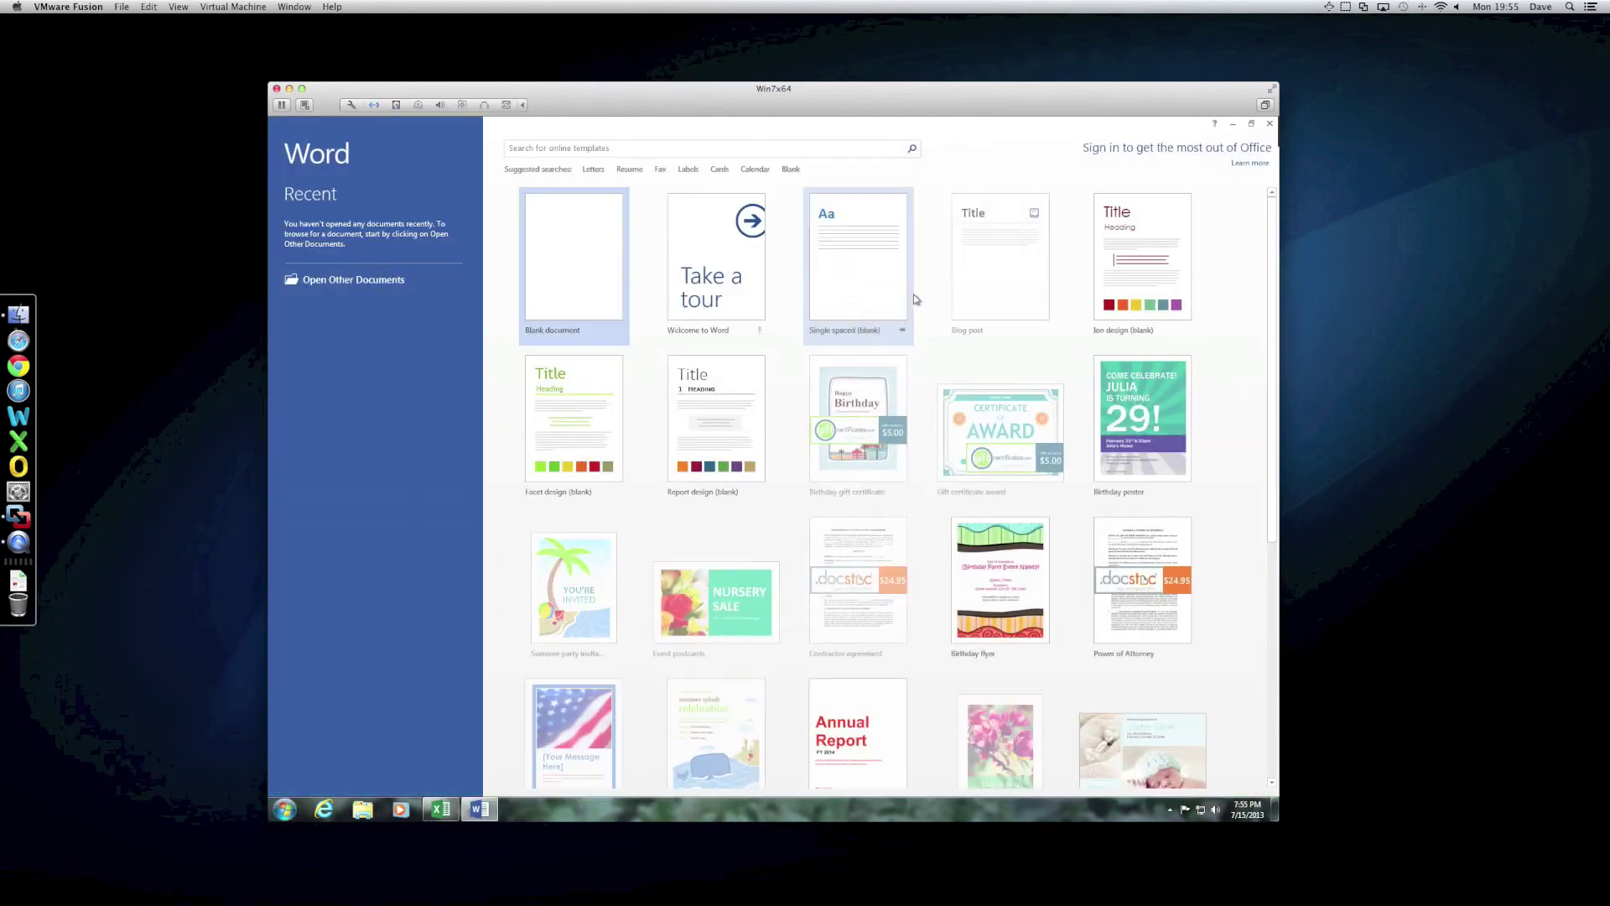
{"action": "left_click", "coordinate": [177, 7]}
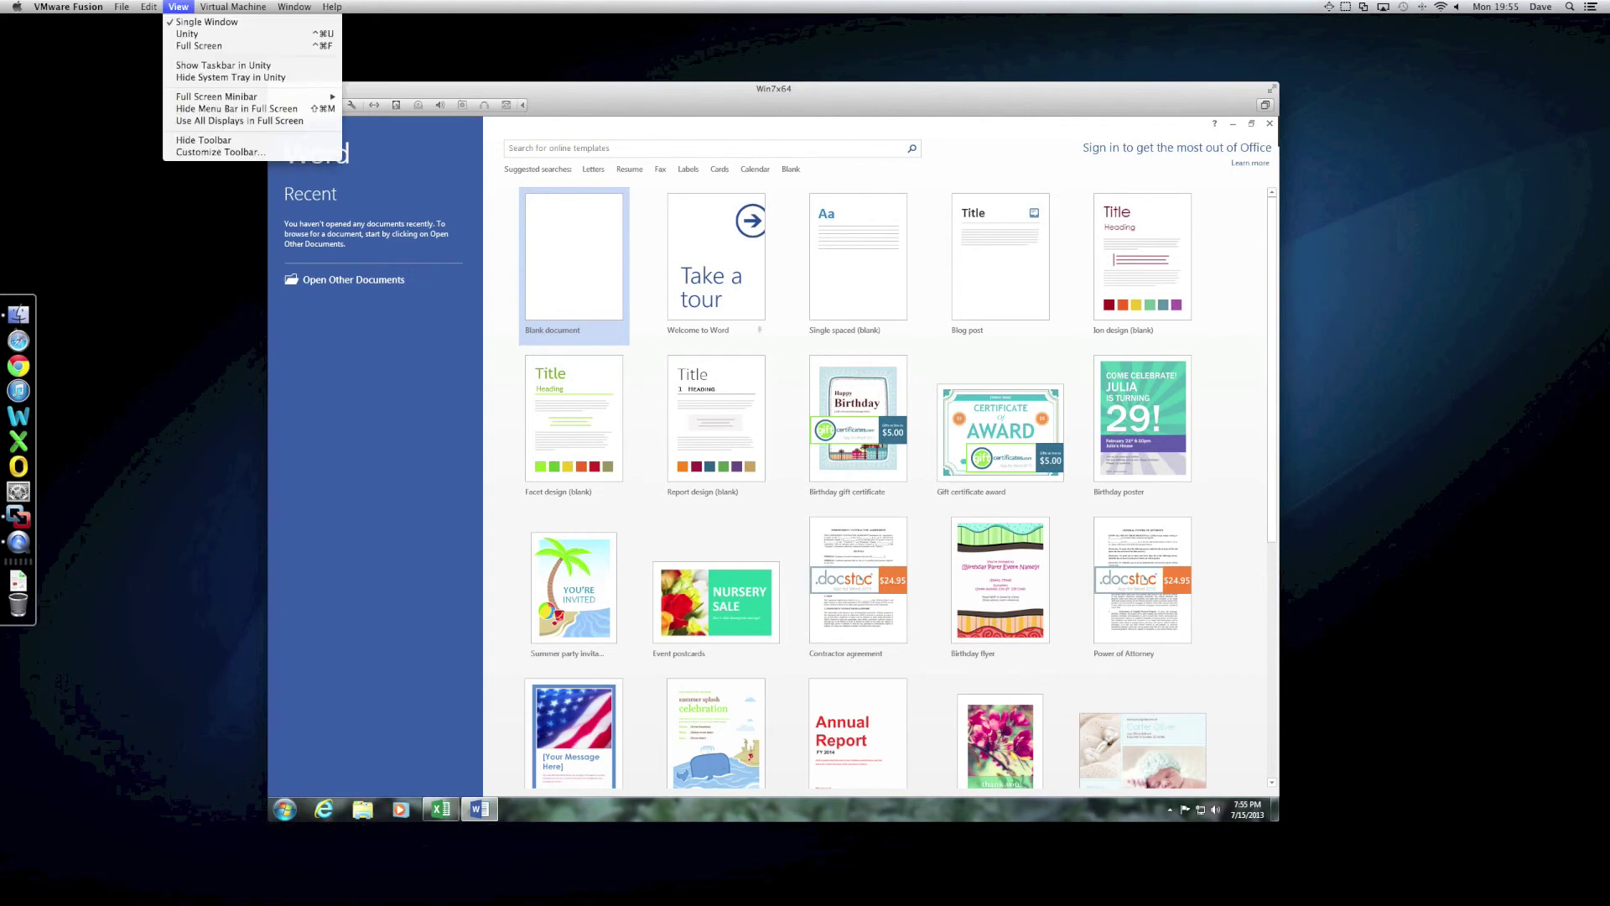
- Switch the Windows 7 VM to Unity mode, open a blank Word document, and arrange it beside the Excel workbook
{"action": "left_click", "coordinate": [189, 22]}
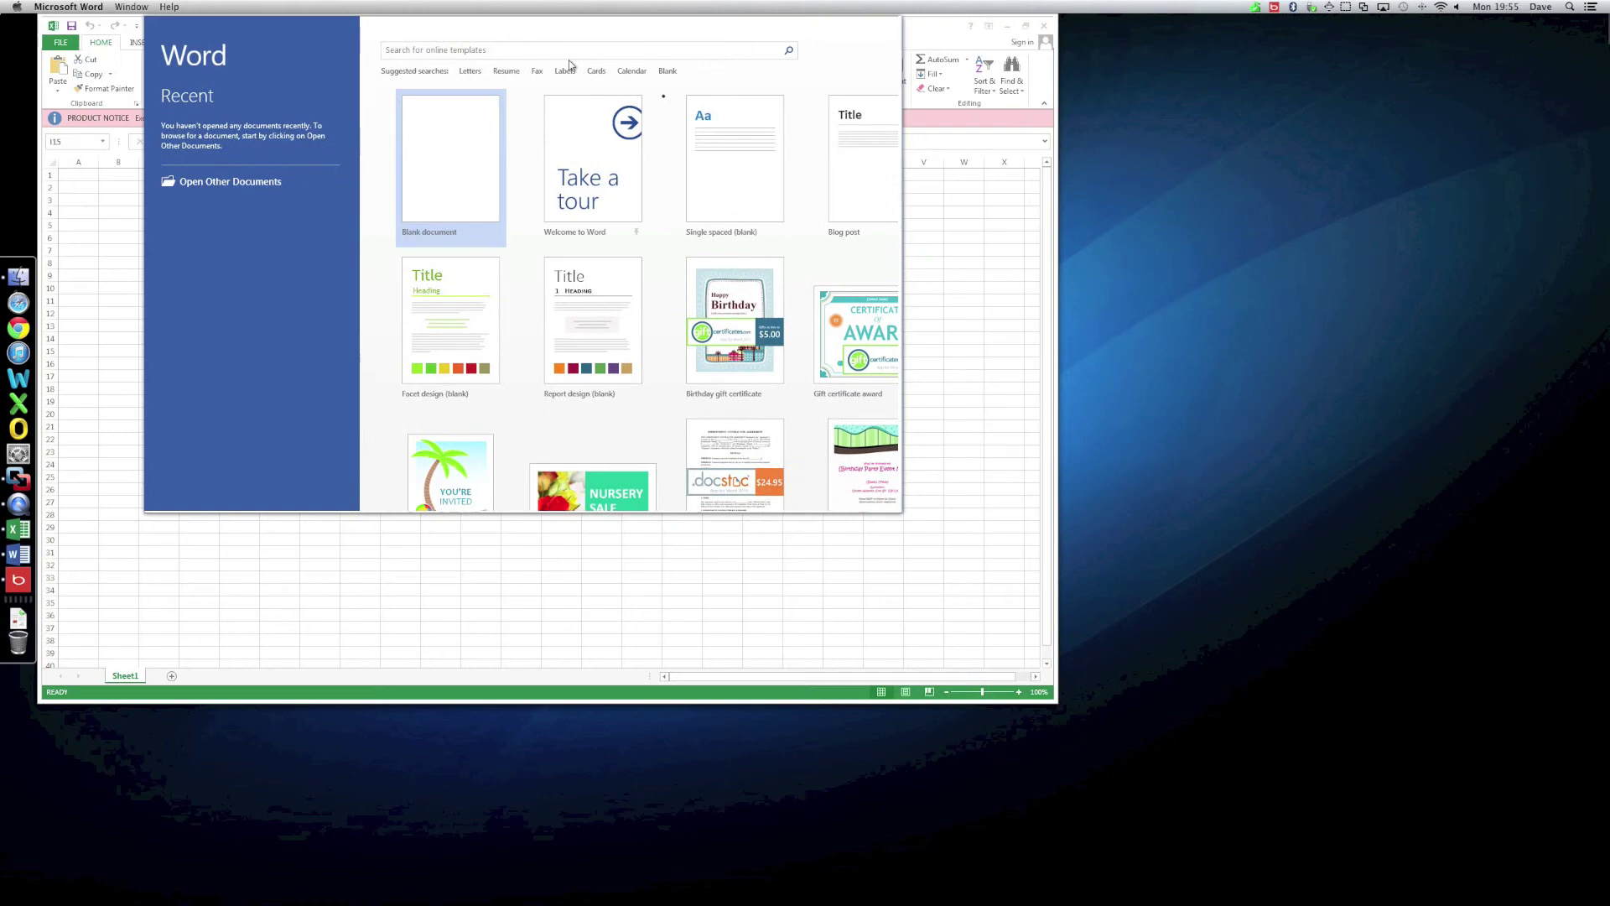
{"action": "left_click", "coordinate": [599, 250]}
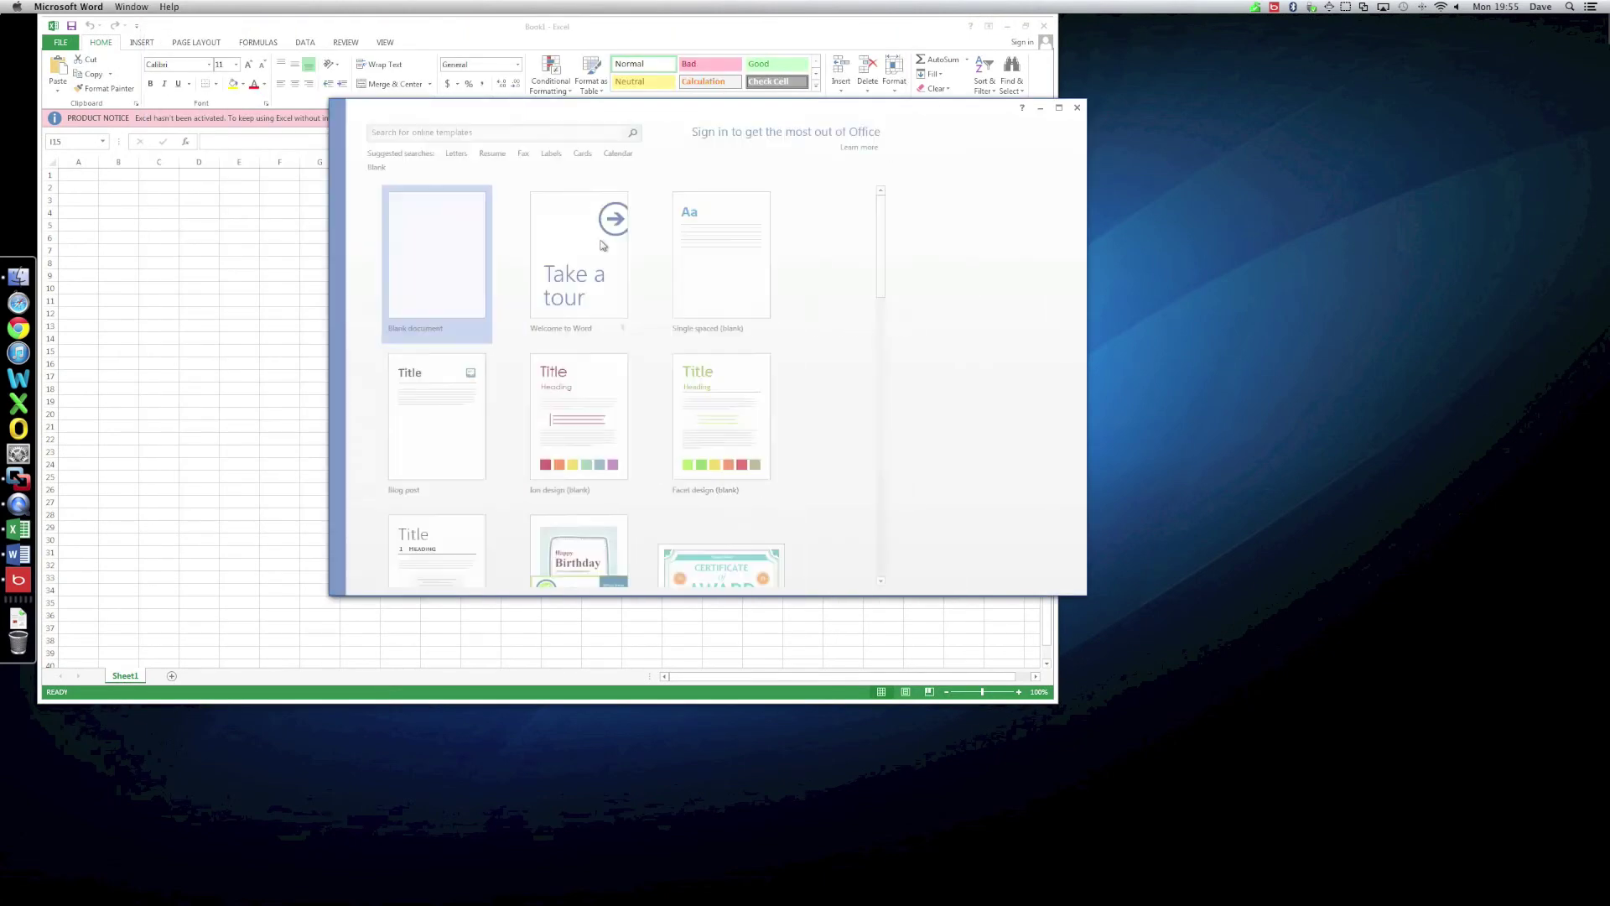
{"action": "left_click", "coordinate": [220, 260]}
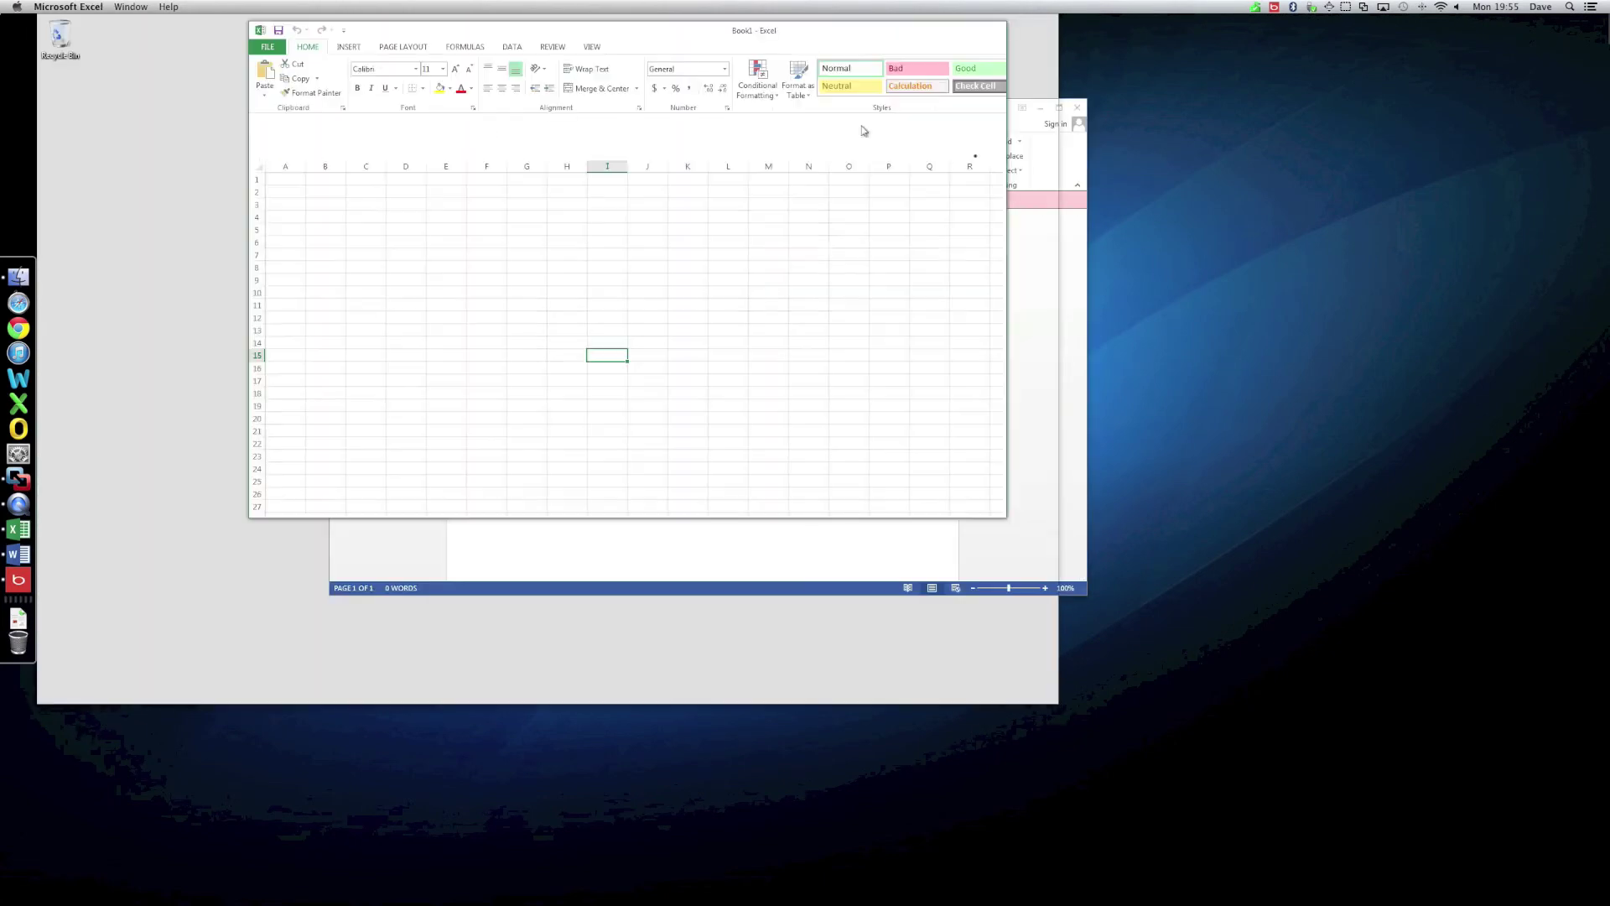
{"action": "left_click_drag", "start_coordinate": [829, 124], "coordinate": [618, 162]}
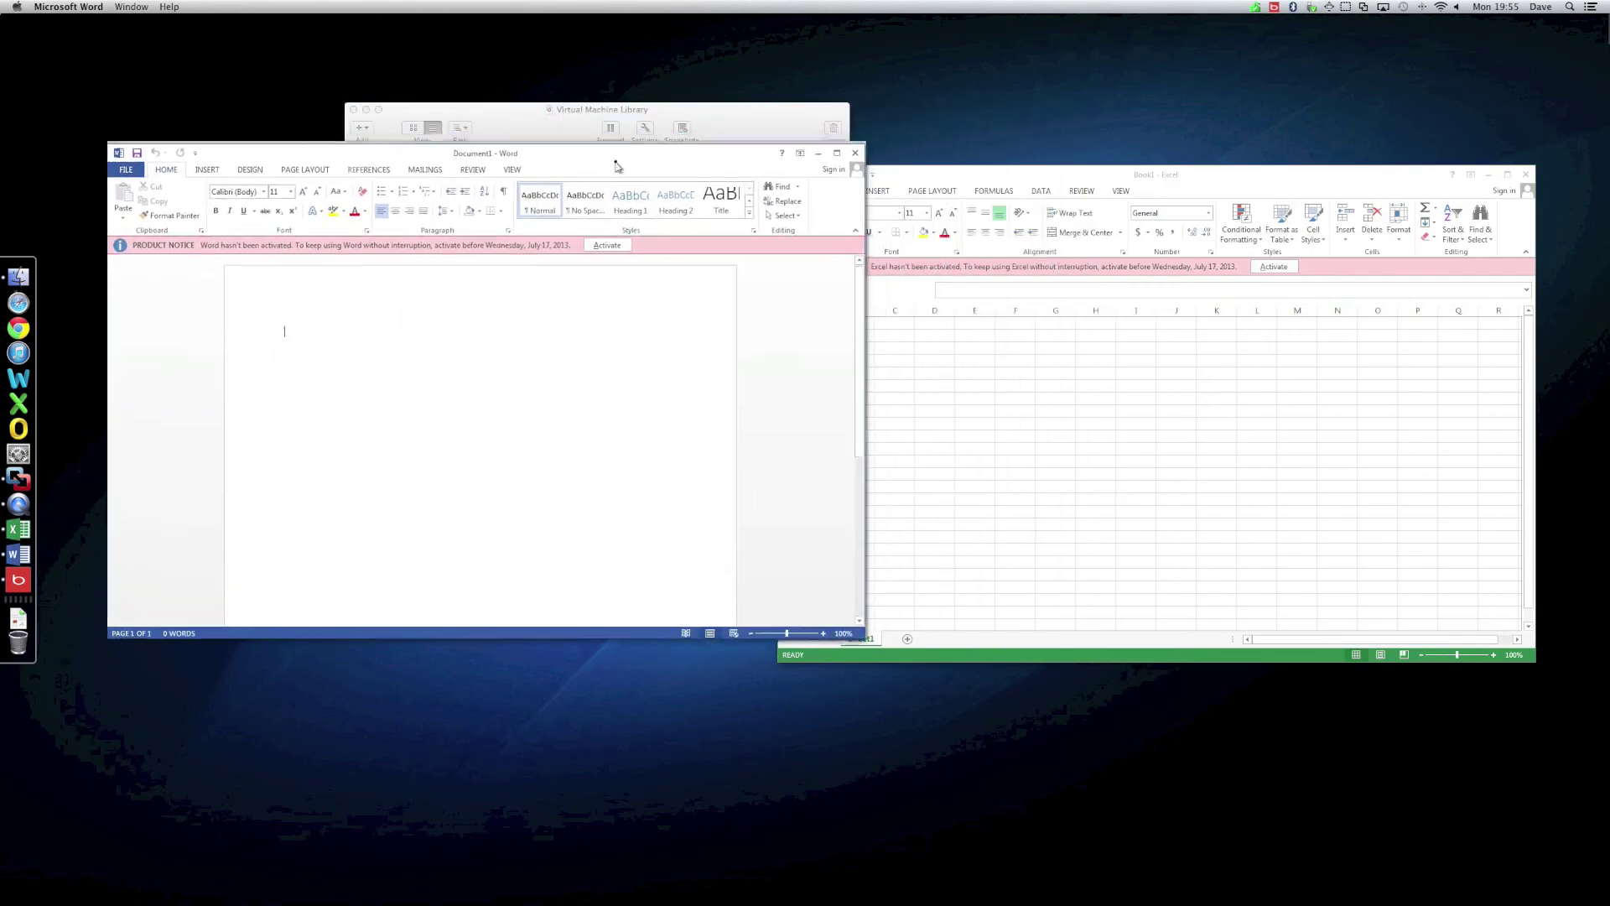